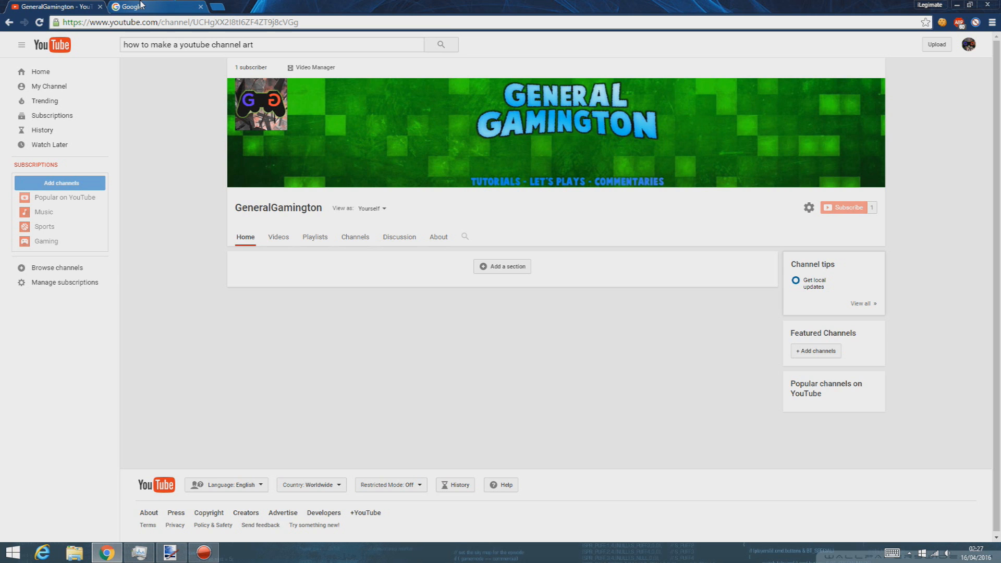
Step: Switch from the YouTube channel page to the Google tab in Chrome
click(141, 6)
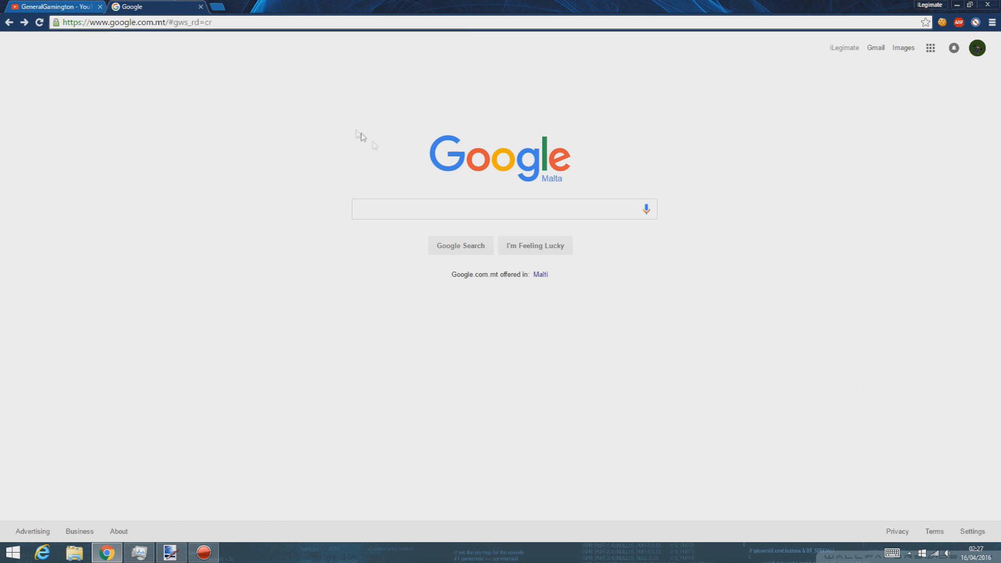
Step: Search Google for 'youtube channel art template', copy the first image and paste it into paint.net
click(439, 205)
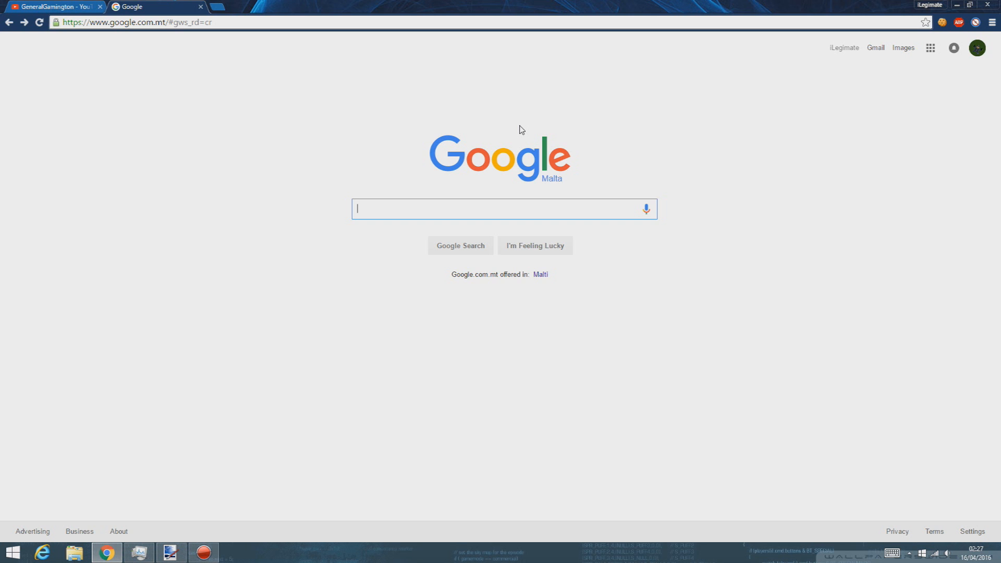
text(youtube channel art)
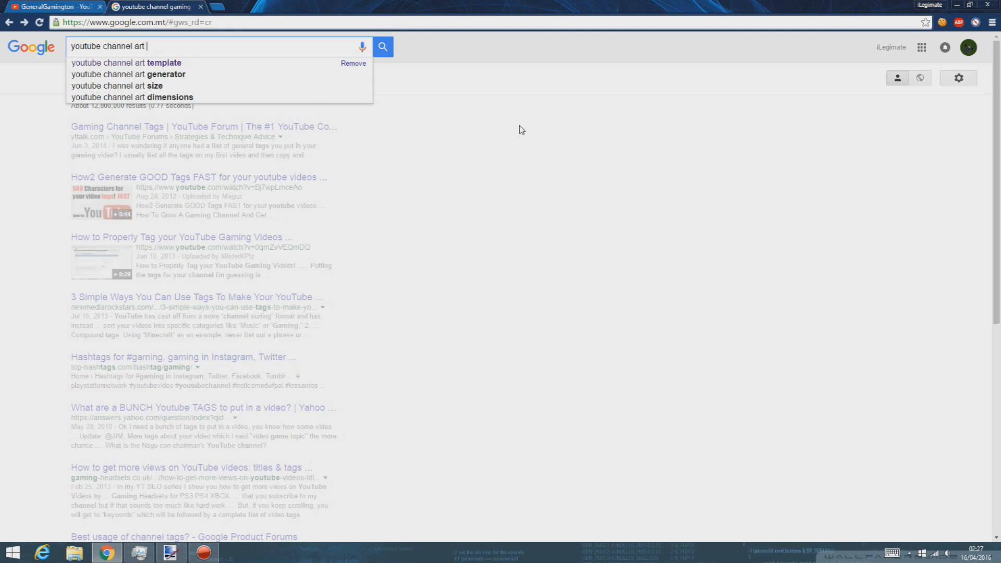
key(Tab)
key(Return)
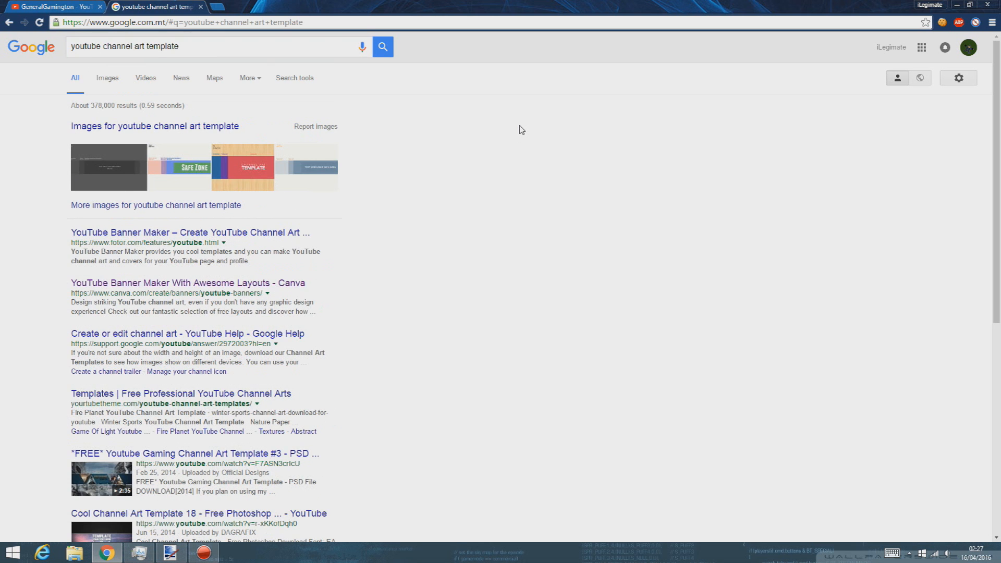
click(117, 160)
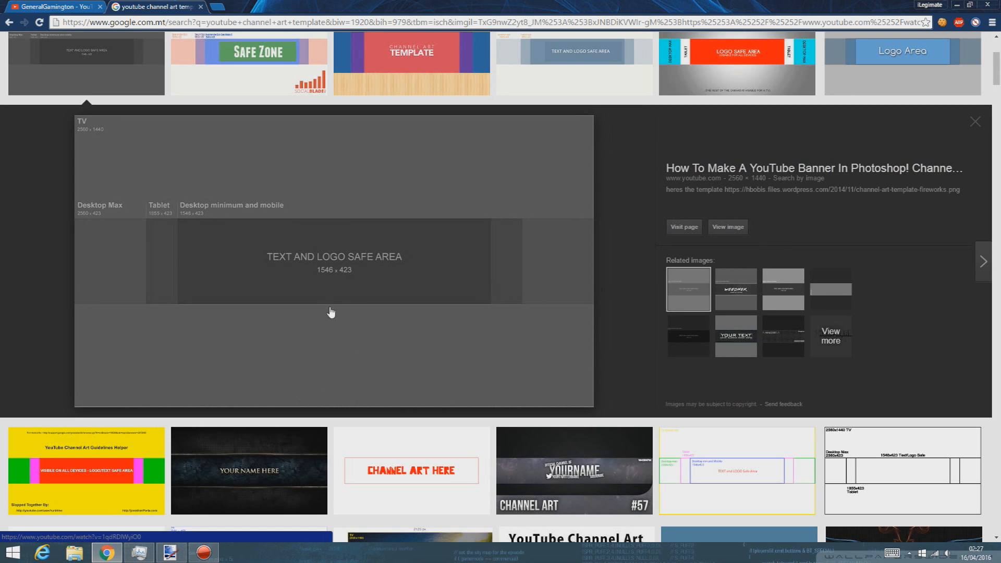
right_click(331, 312)
click(365, 406)
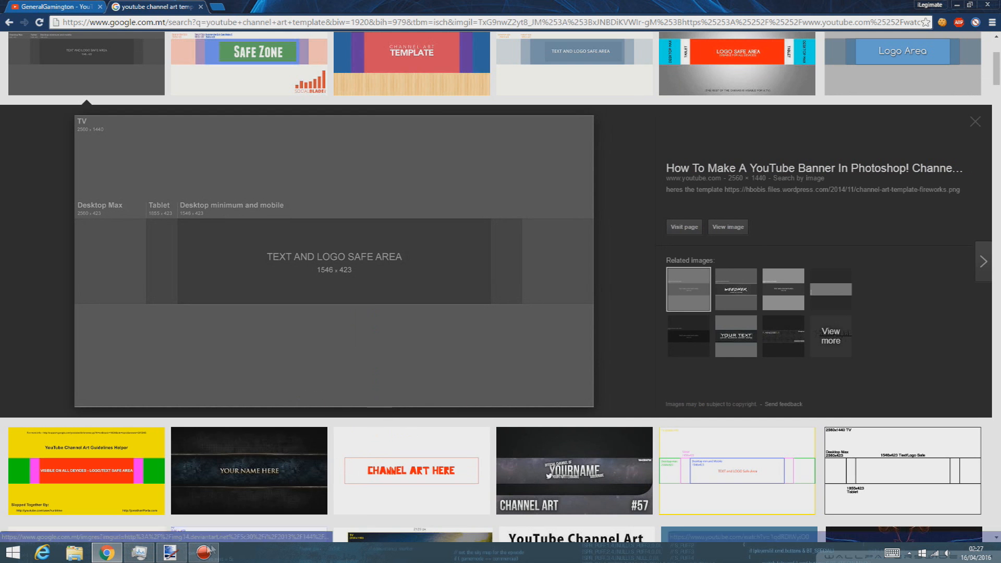
click(170, 553)
key(ctrl+v)
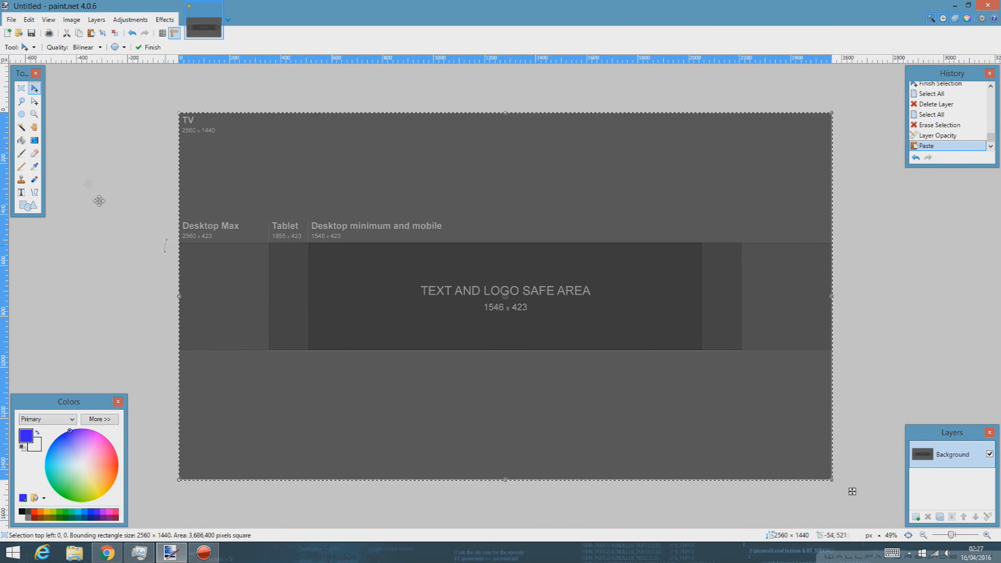
Step: Lower the pasted template layer's opacity to about 144
click(21, 87)
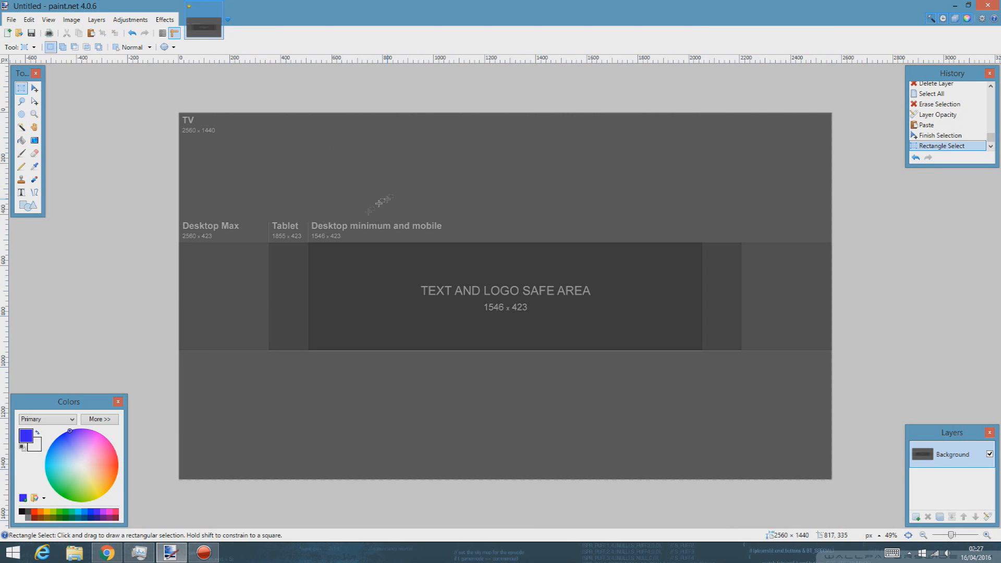
click(992, 519)
drag(568, 299, 539, 306)
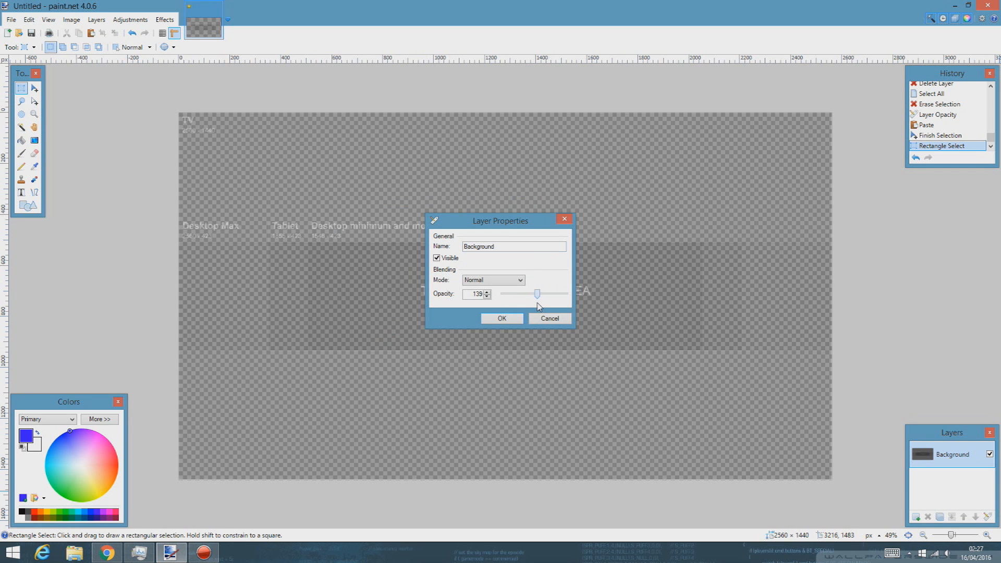
click(516, 319)
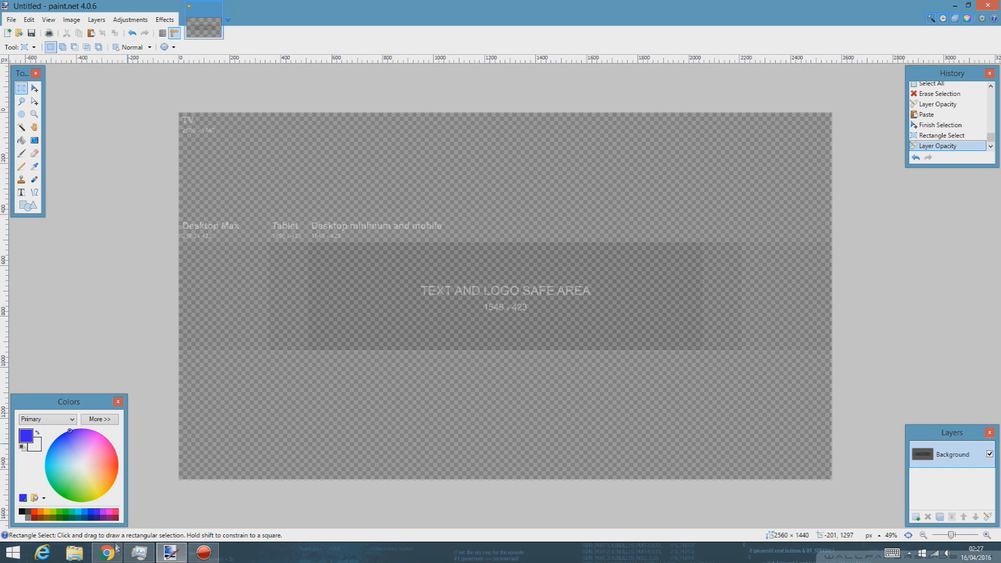
Step: Return to the Google Images results and select the current search query
click(115, 548)
scroll(146, 61, up, 4)
drag(194, 47, 1, 57)
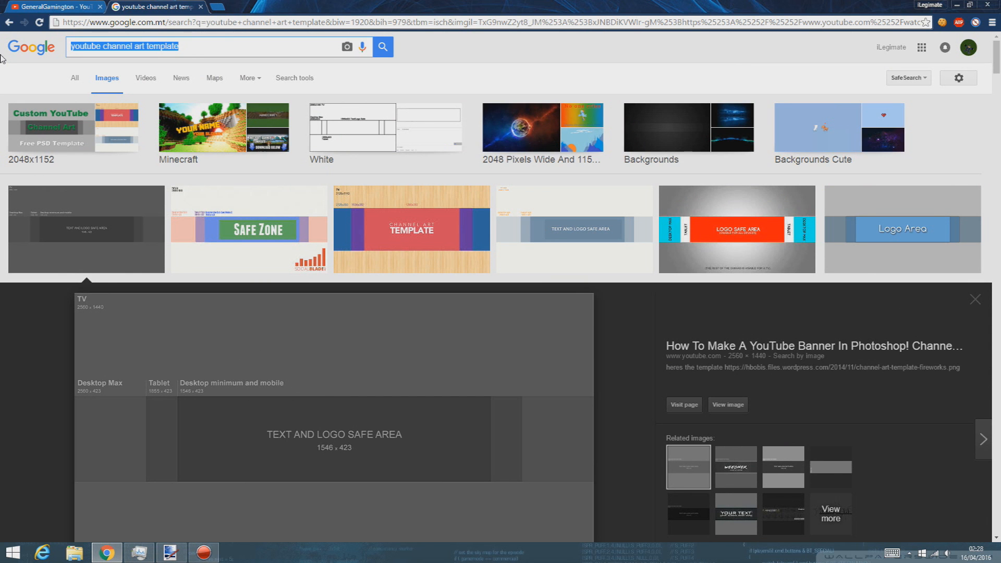
Step: Search 'green abstract background' and copy the 2560 × 1600 dark-green squares wallpaper
text(gree)
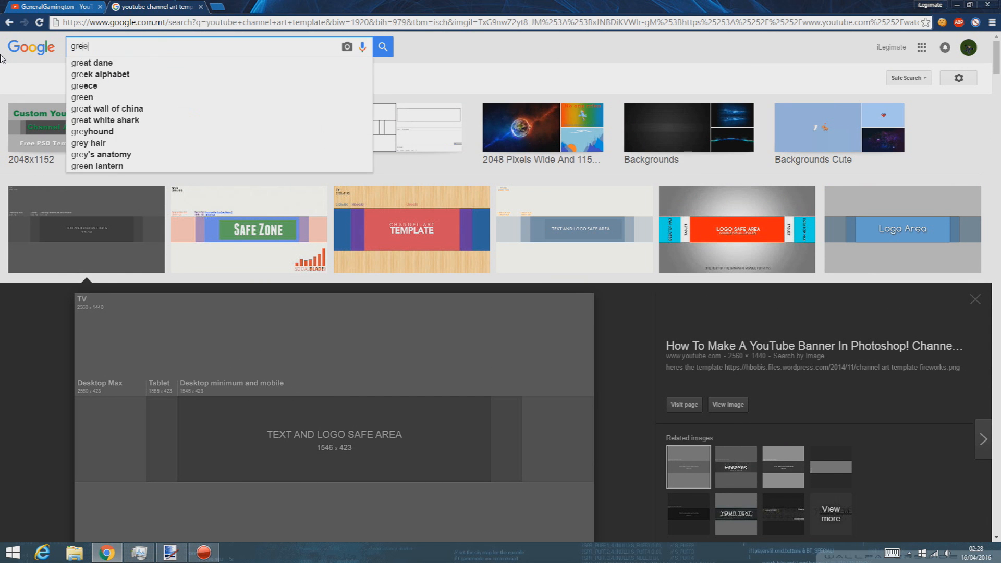
text(n abst)
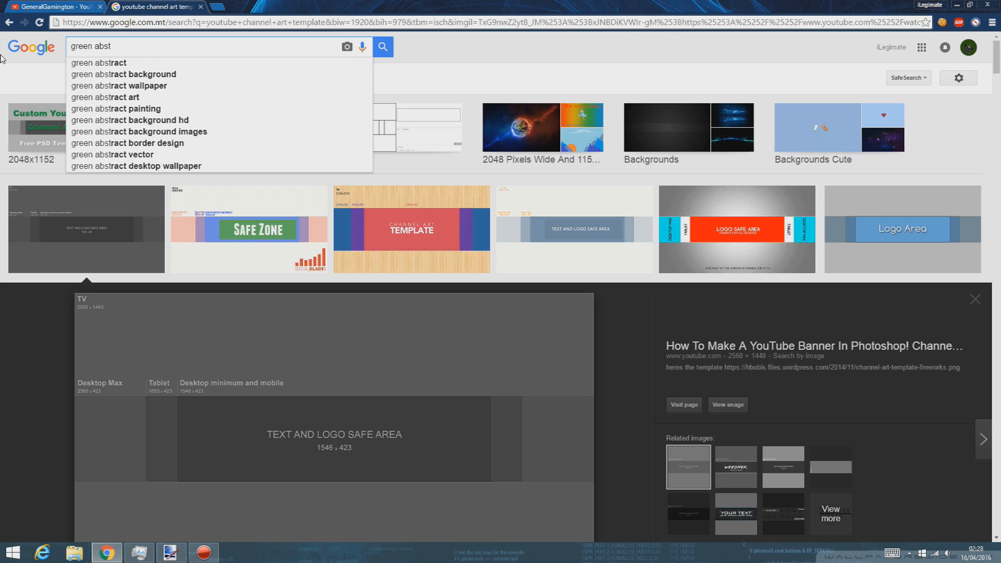
key(Down)
key(Down)
key(Return)
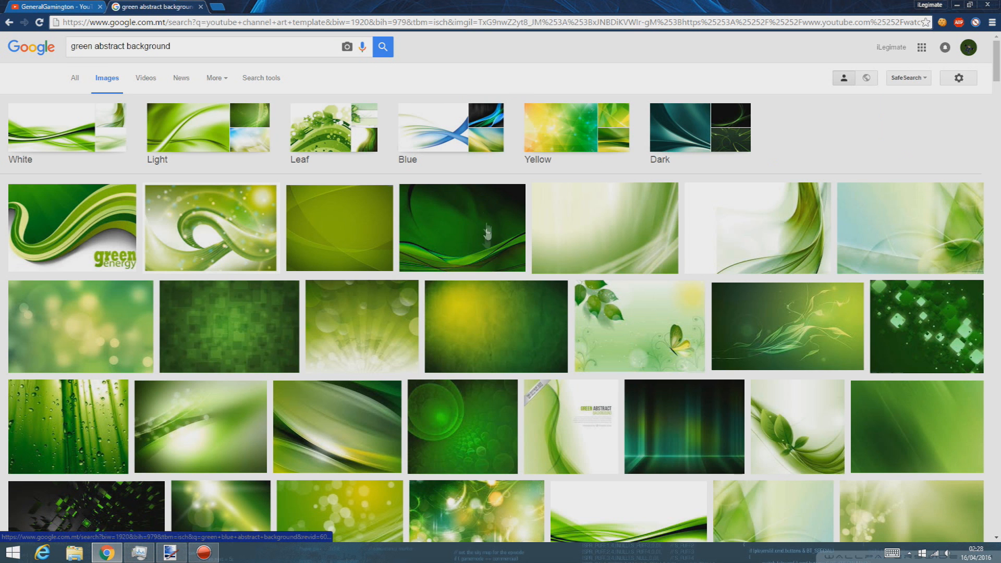
click(293, 337)
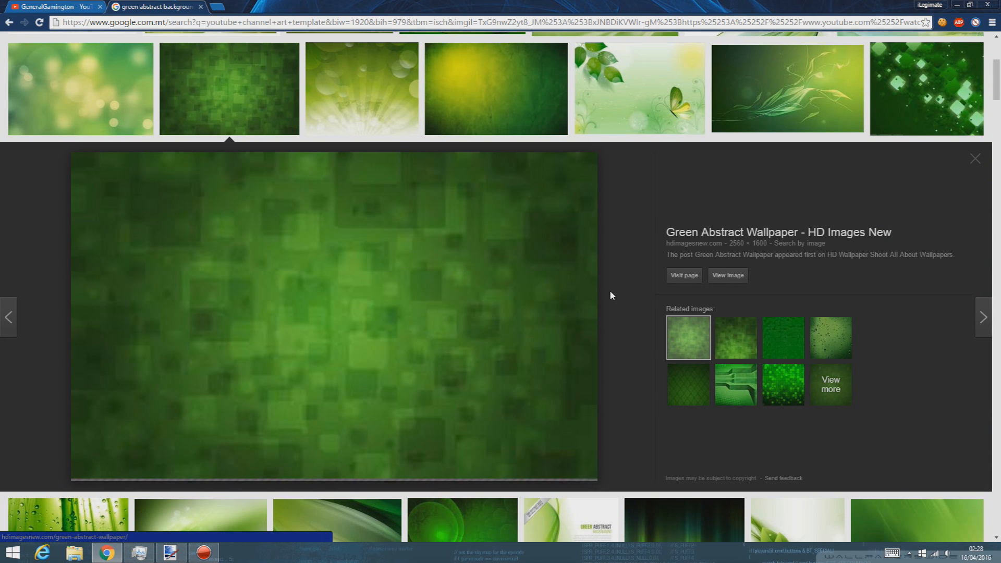
right_click(493, 326)
click(549, 441)
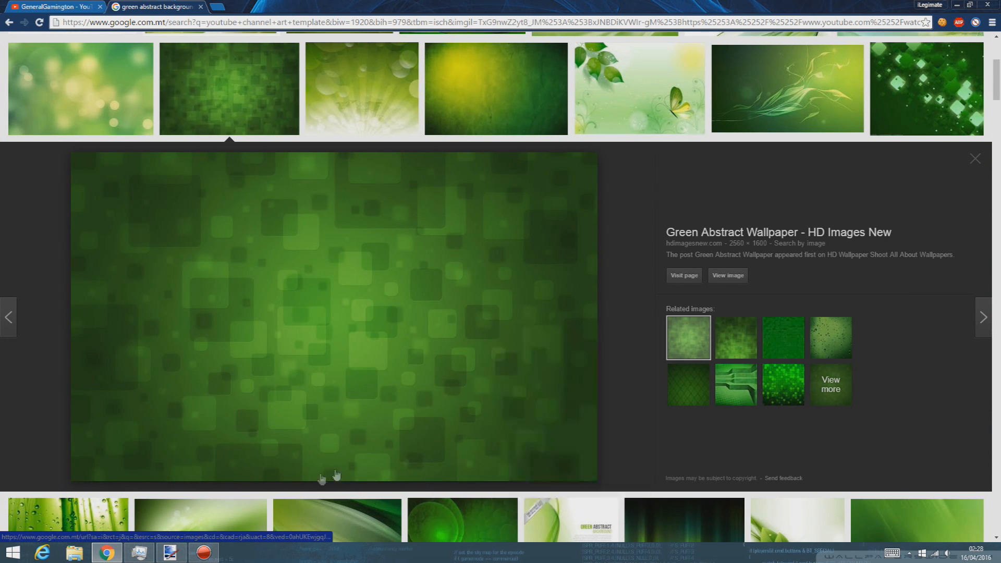
Step: Paste the green wallpaper onto a new layer below the template, keeping canvas size, and deselect
click(182, 557)
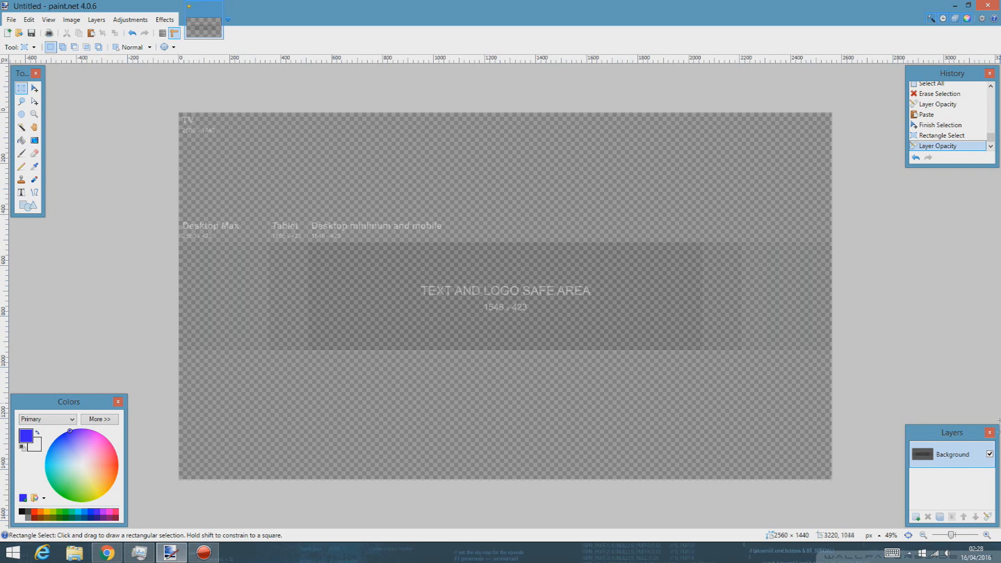
click(915, 517)
key(ctrl+v)
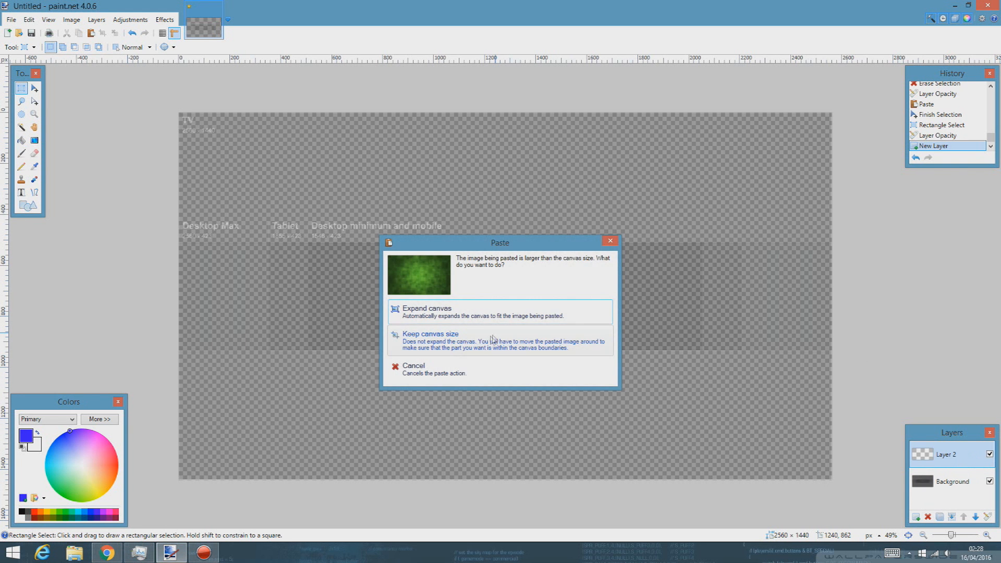
click(475, 338)
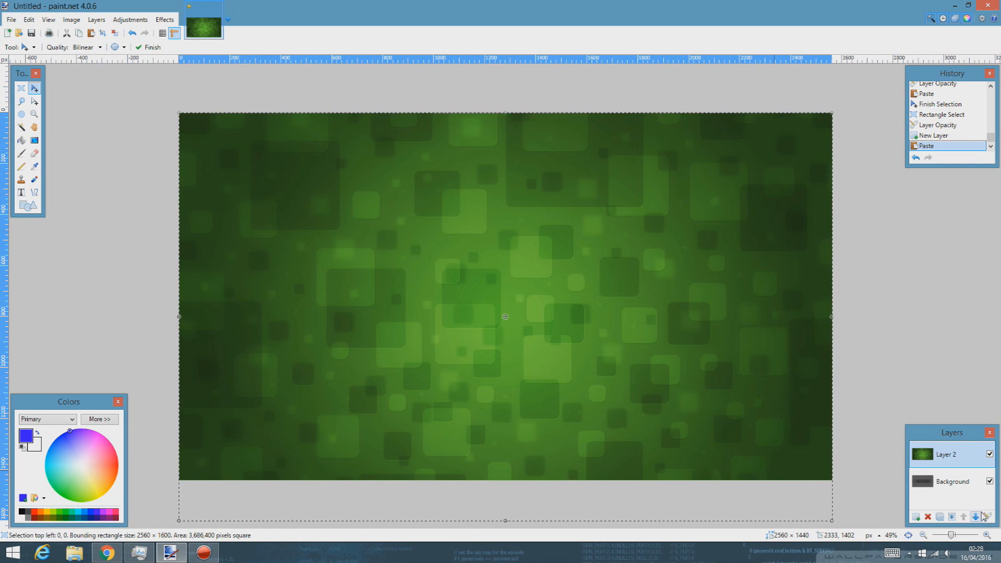
click(976, 518)
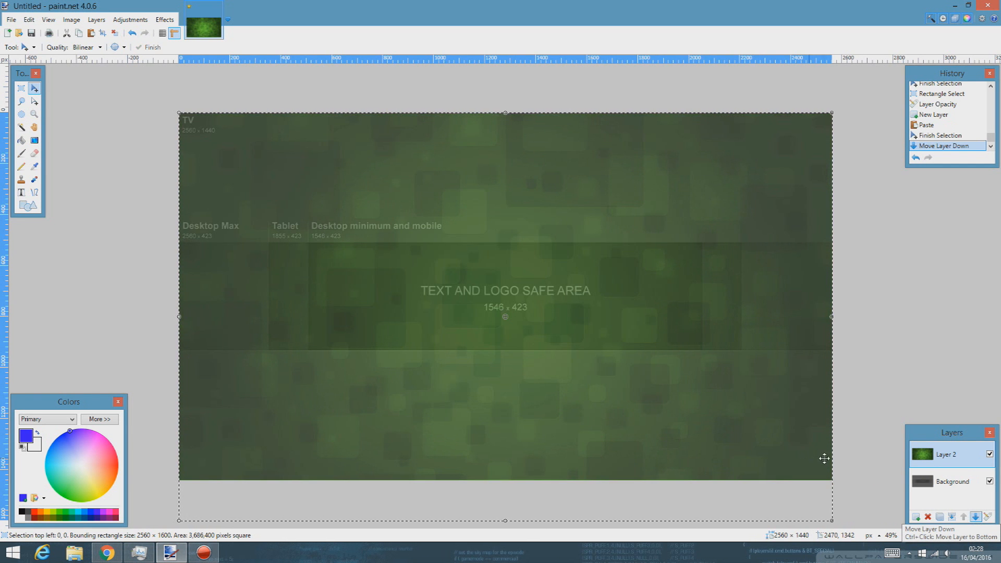
key(s)
key(ctrl+d)
drag(151, 94, 856, 498)
click(582, 429)
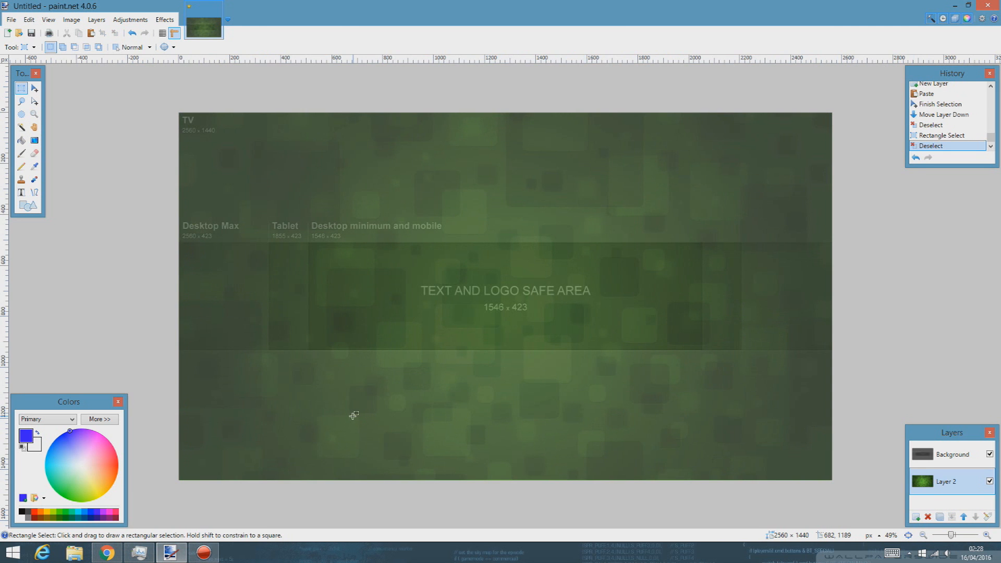
Step: Set the template Background layer's opacity to 144
click(970, 461)
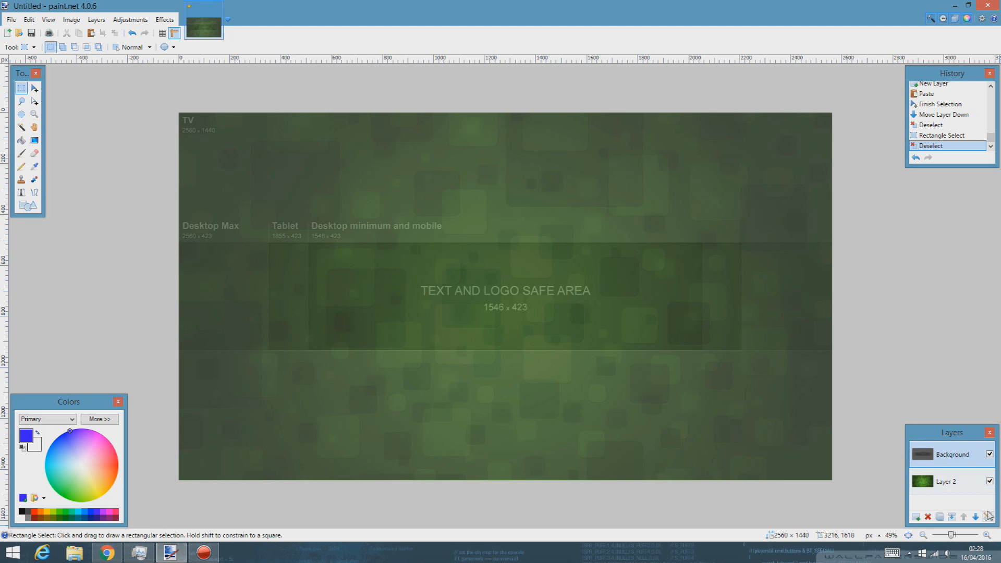
click(987, 516)
drag(593, 307, 596, 307)
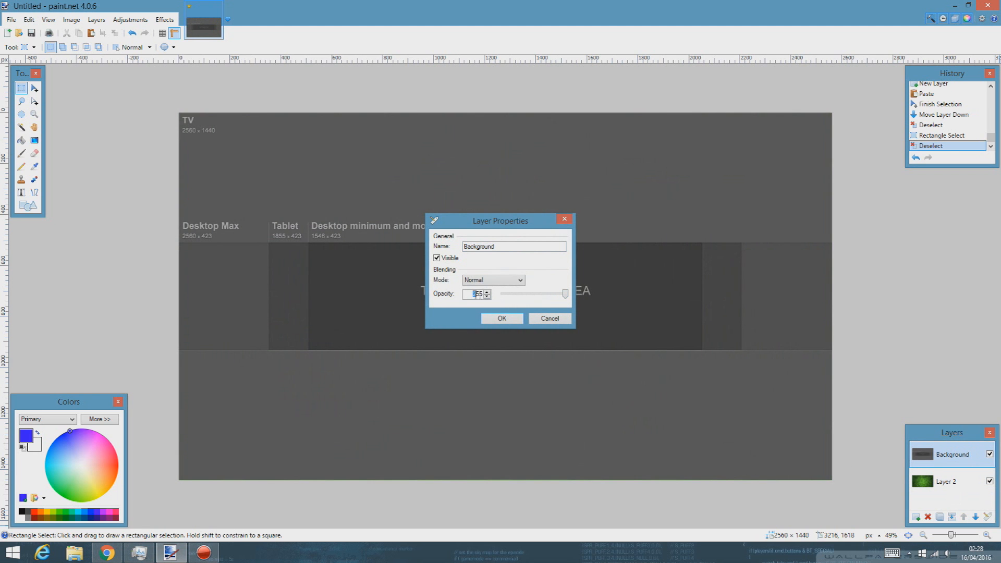
click(502, 318)
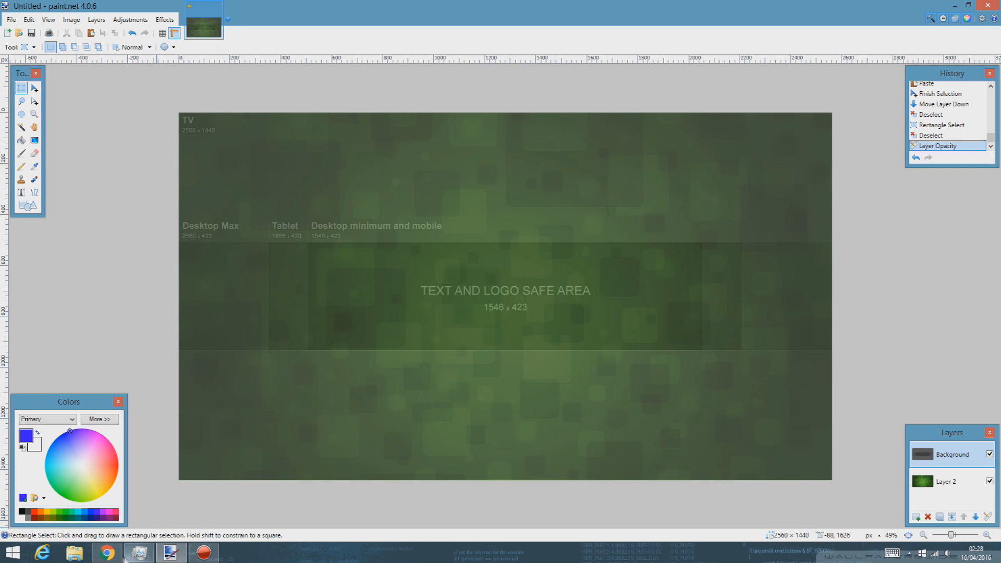
Step: Set up the Text tool with Adventure font, size 96, and an orange primary colour
click(21, 191)
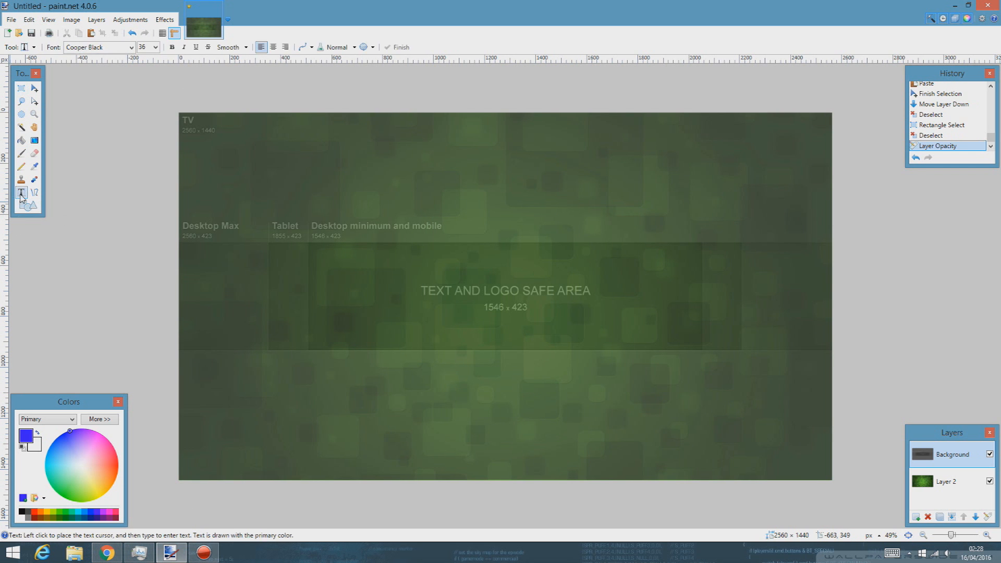
click(131, 47)
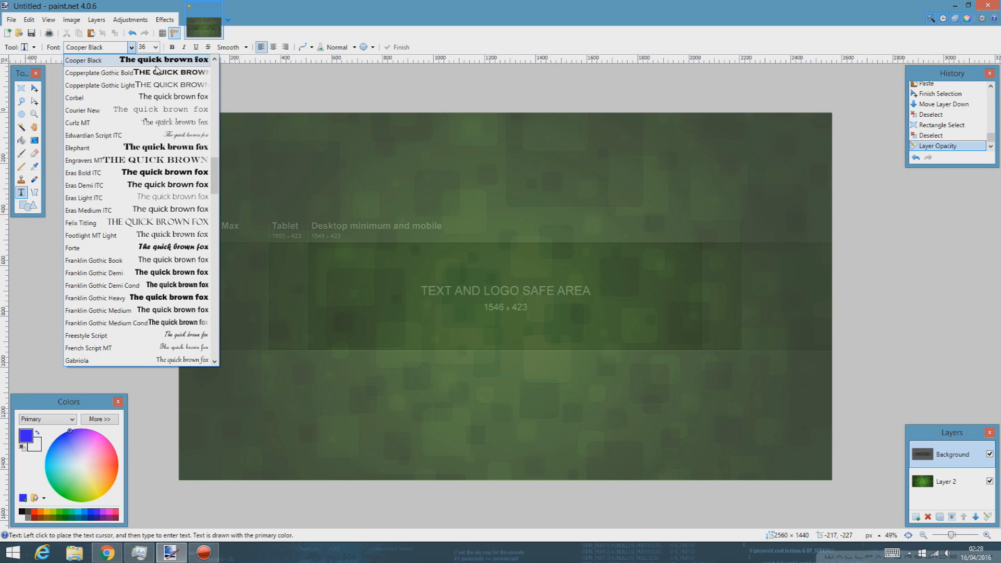
key(a)
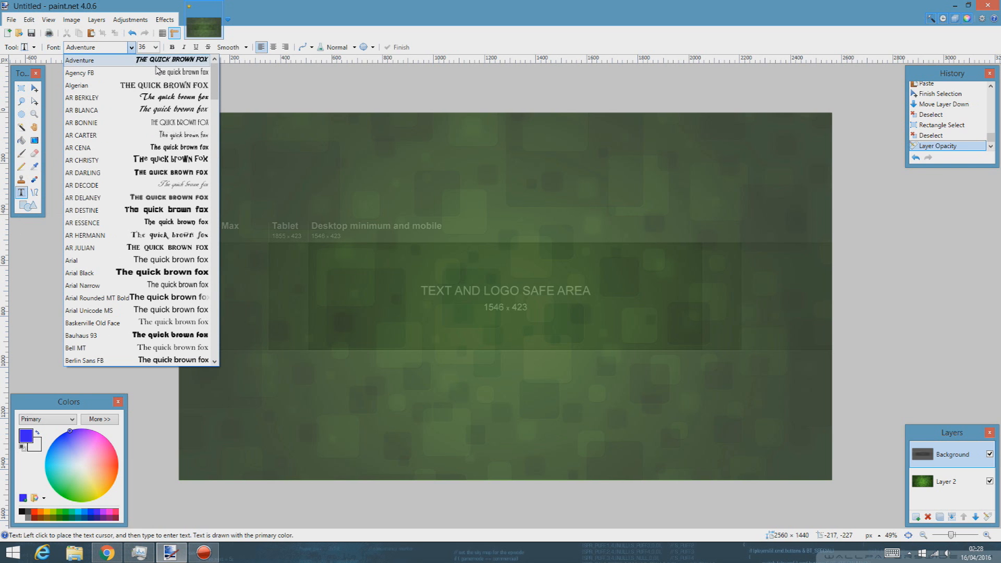
key(Return)
click(432, 264)
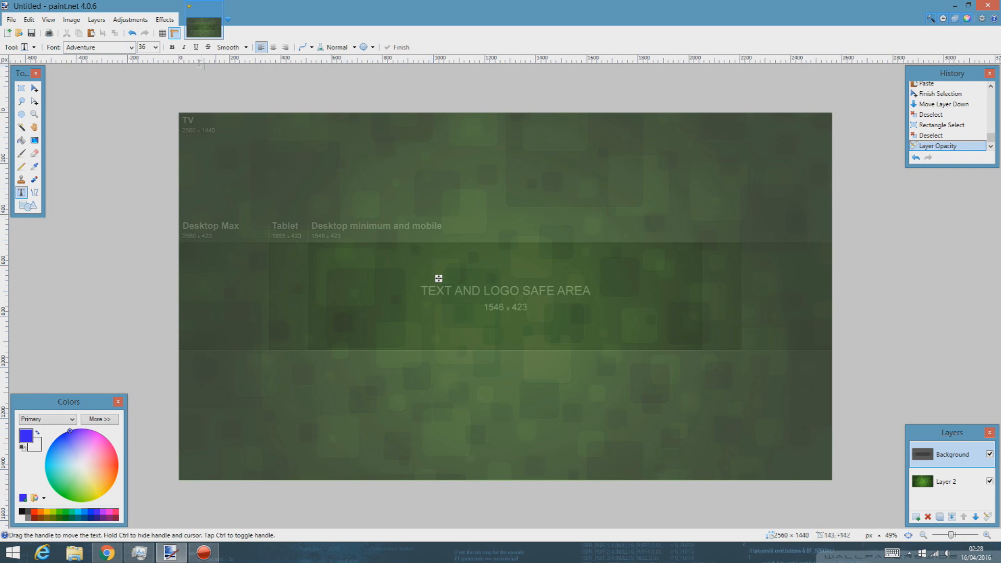
click(155, 47)
click(149, 193)
text(S)
key(BackSpace)
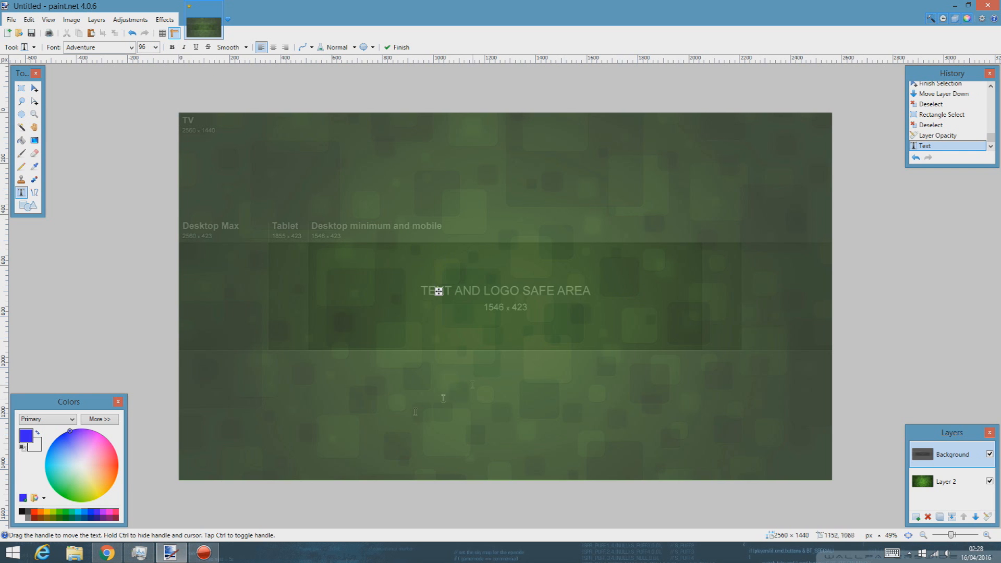
click(35, 514)
text(S)
key(BackSpace)
Step: Type 'GENERAL GAMINGTON' on a new layer and centre it above the safe-area label
click(916, 516)
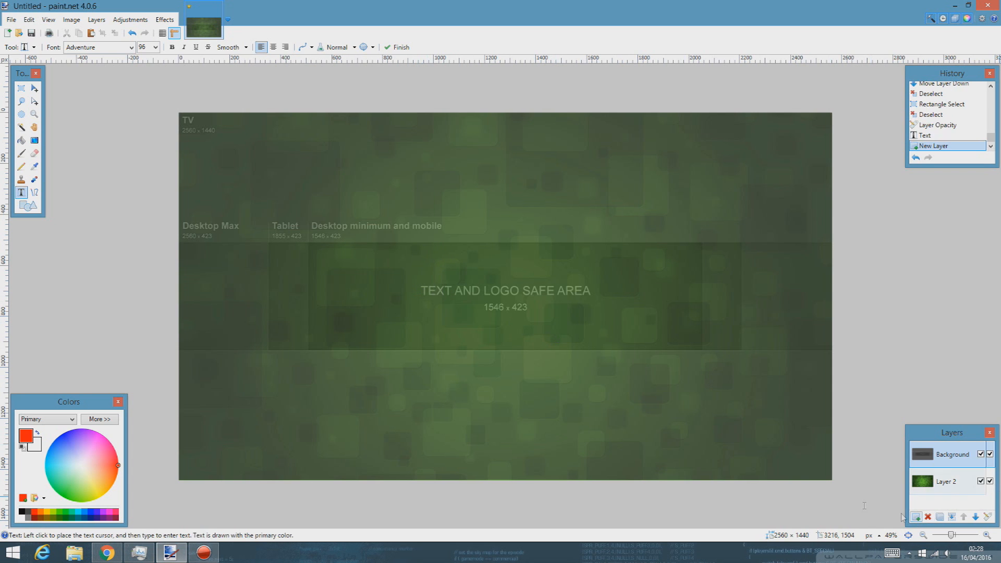
click(433, 243)
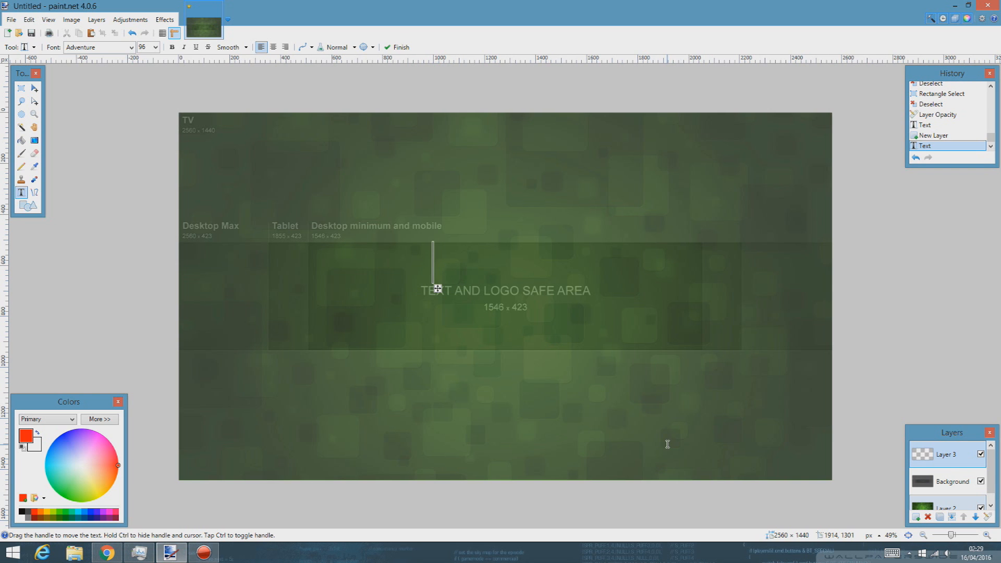
text(GENERAL GAMIN)
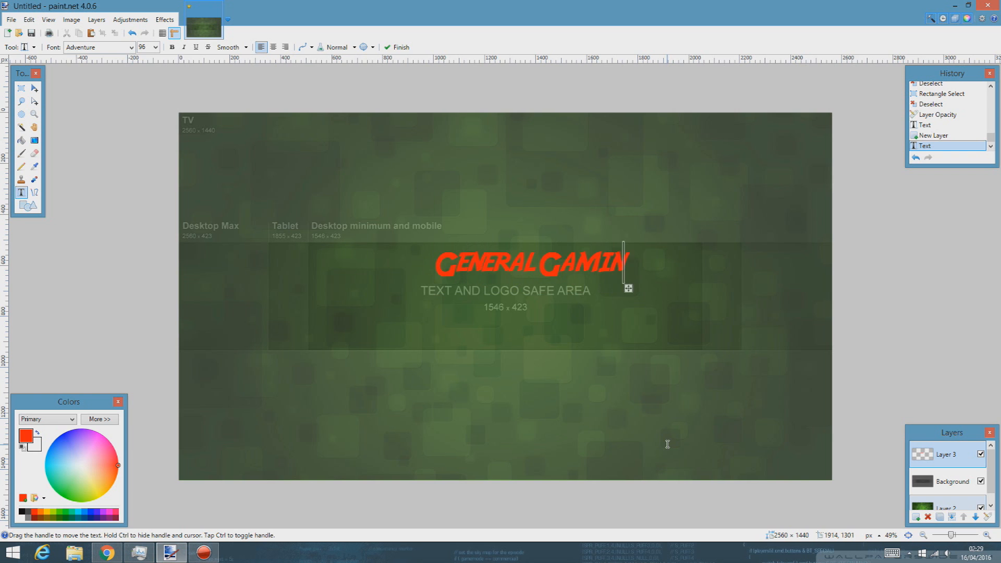
text(GTON)
drag(693, 289, 629, 290)
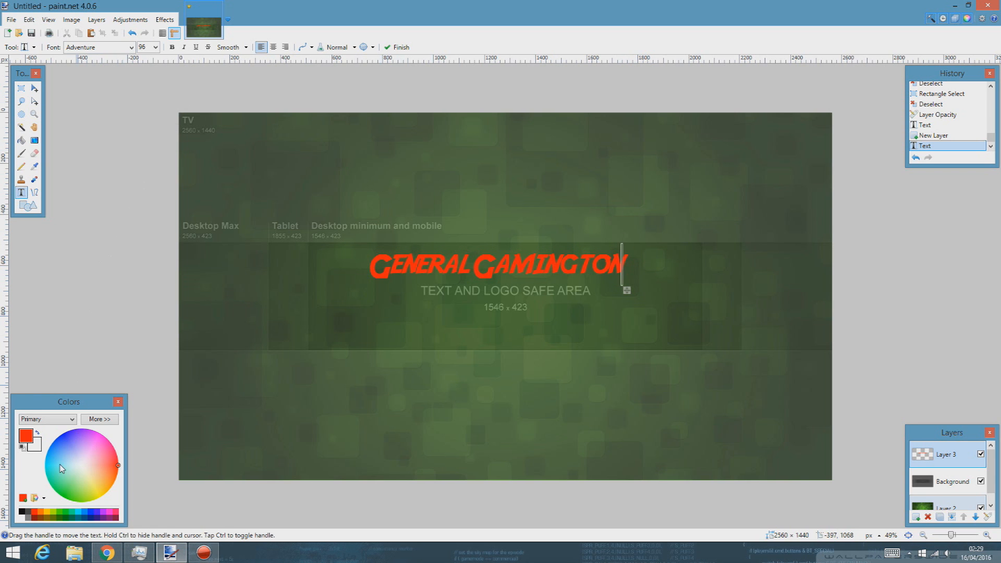
Step: Fill the magic-wand-selected title letters with an orange-to-red gradient, then deselect
click(21, 126)
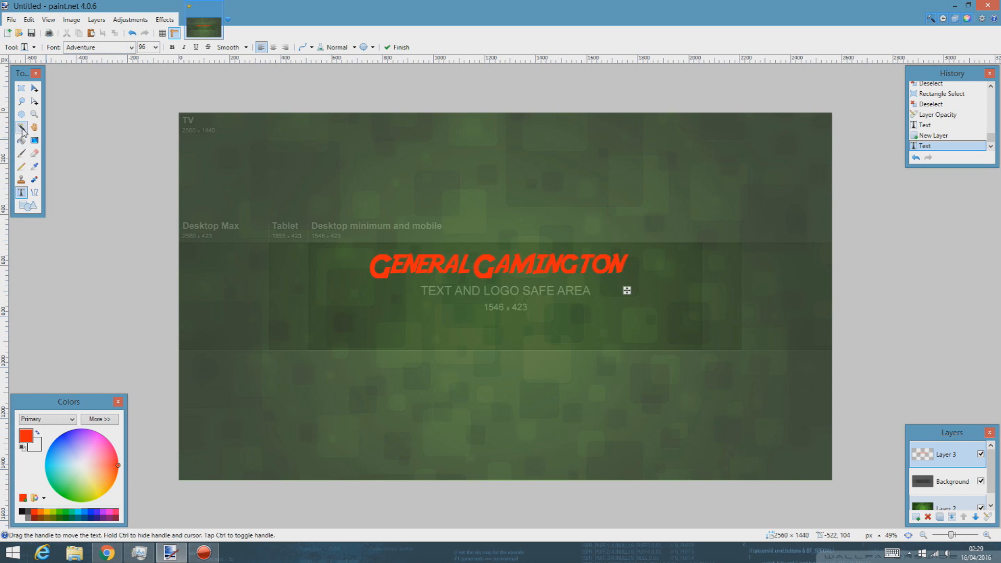
click(387, 277)
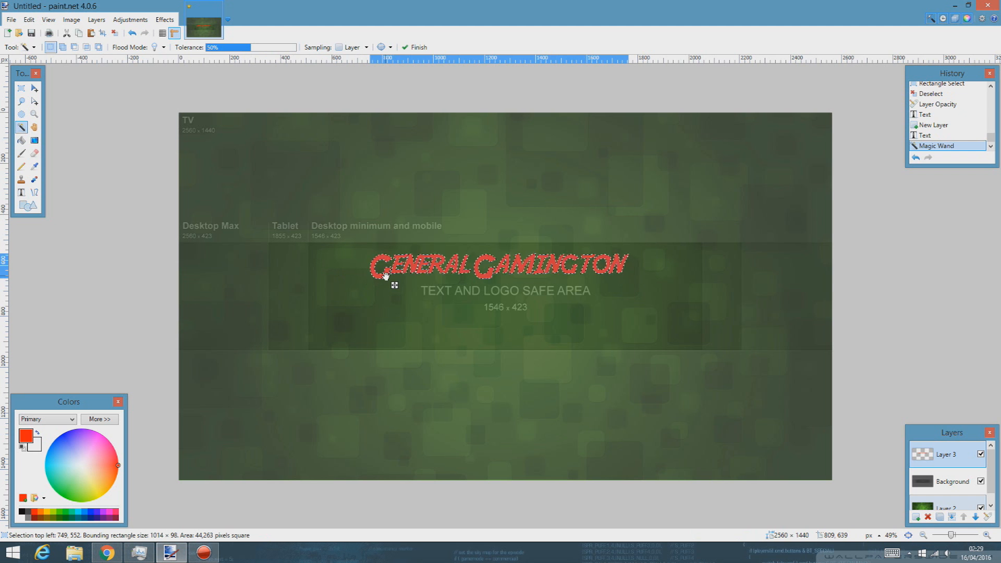
click(34, 139)
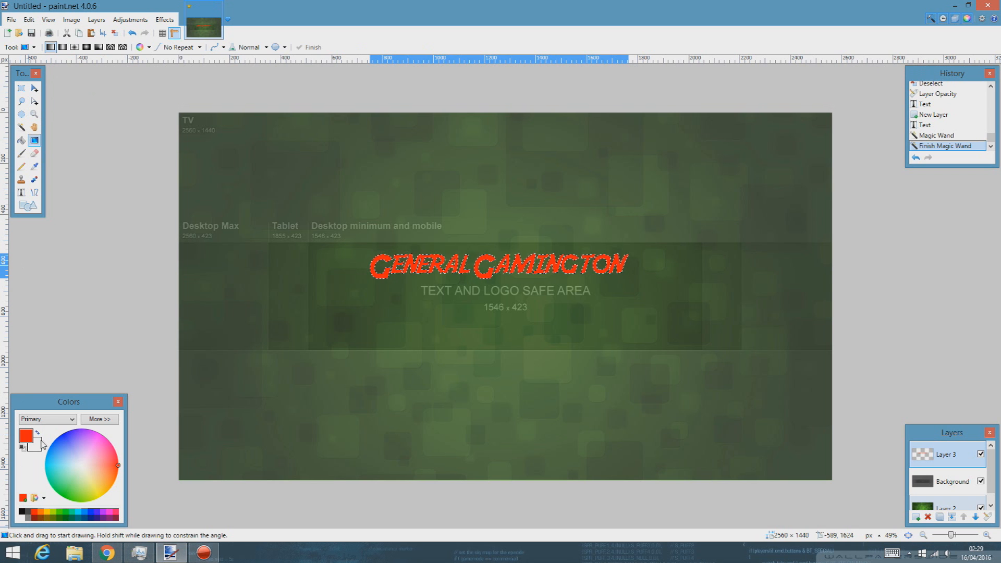
drag(73, 458, 118, 476)
drag(474, 268, 510, 332)
key(s)
key(ctrl+d)
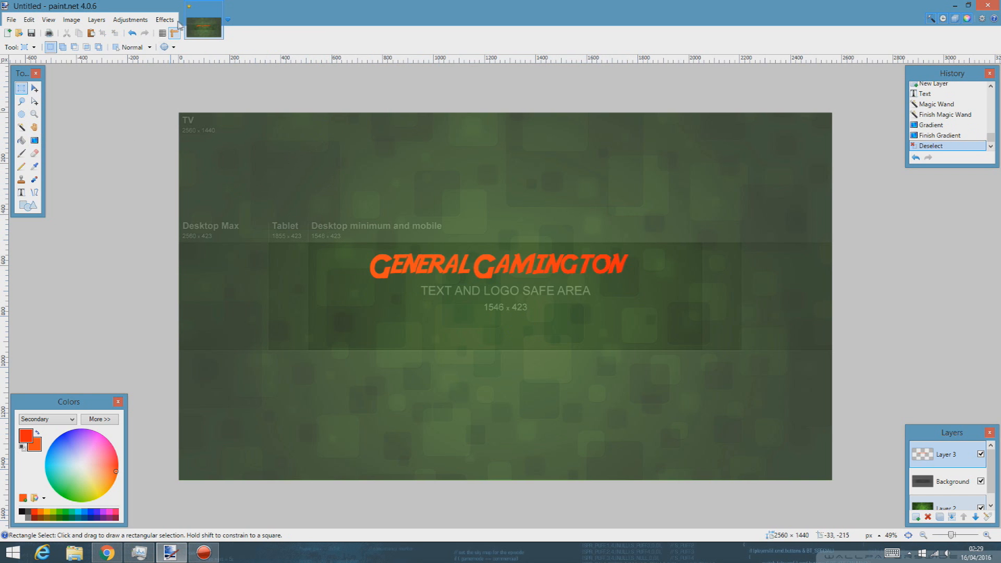
Step: Add a black drop shadow outlining the GENERAL GAMINGTON title letters
click(165, 20)
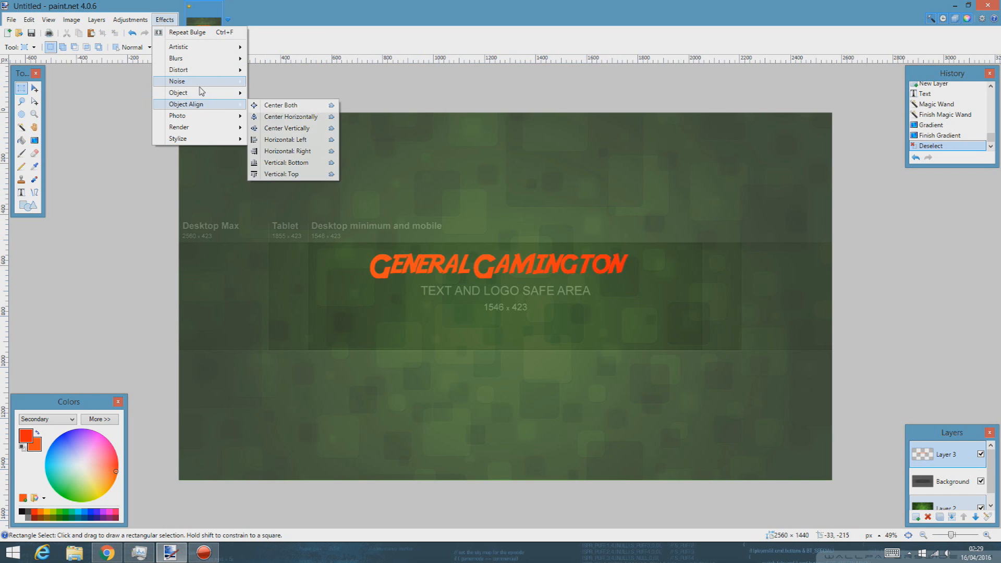
mouse_move(205, 98)
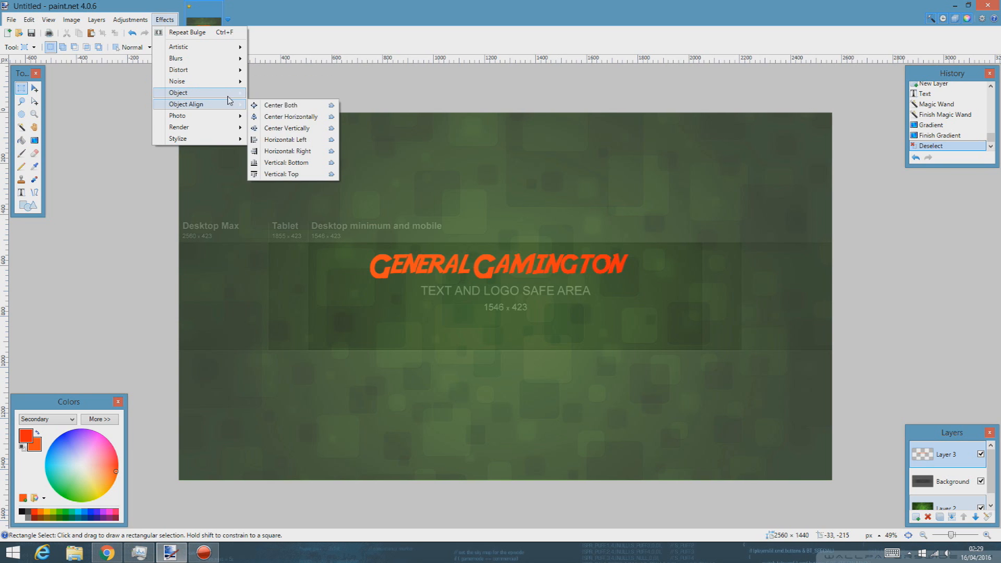
click(286, 94)
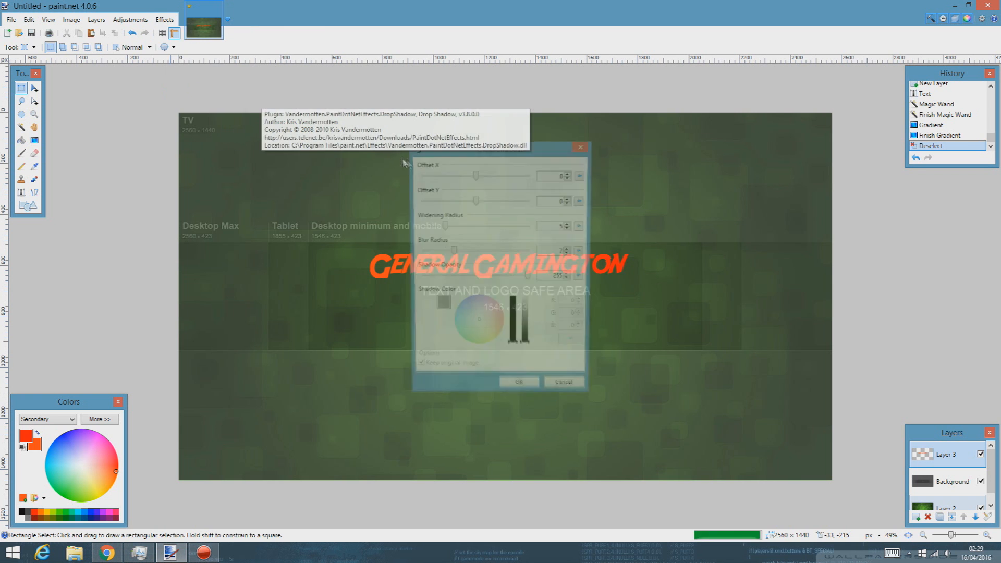
drag(459, 151, 655, 171)
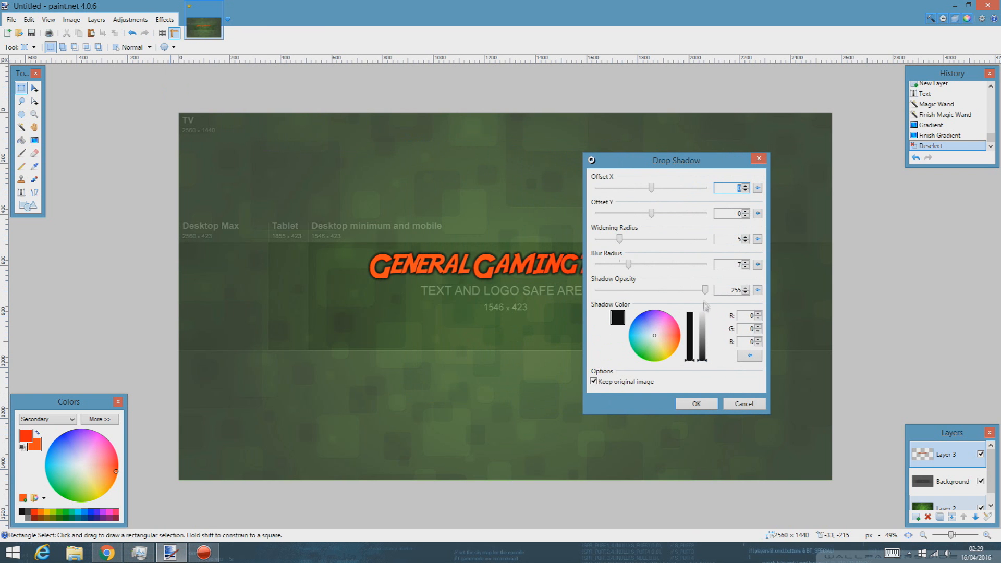
drag(625, 159, 710, 156)
click(781, 405)
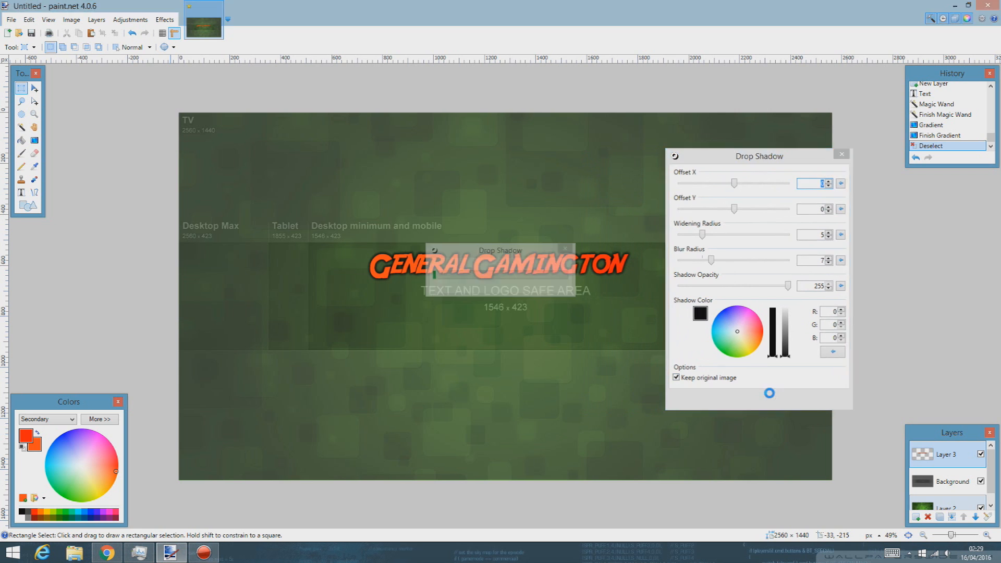
click(175, 20)
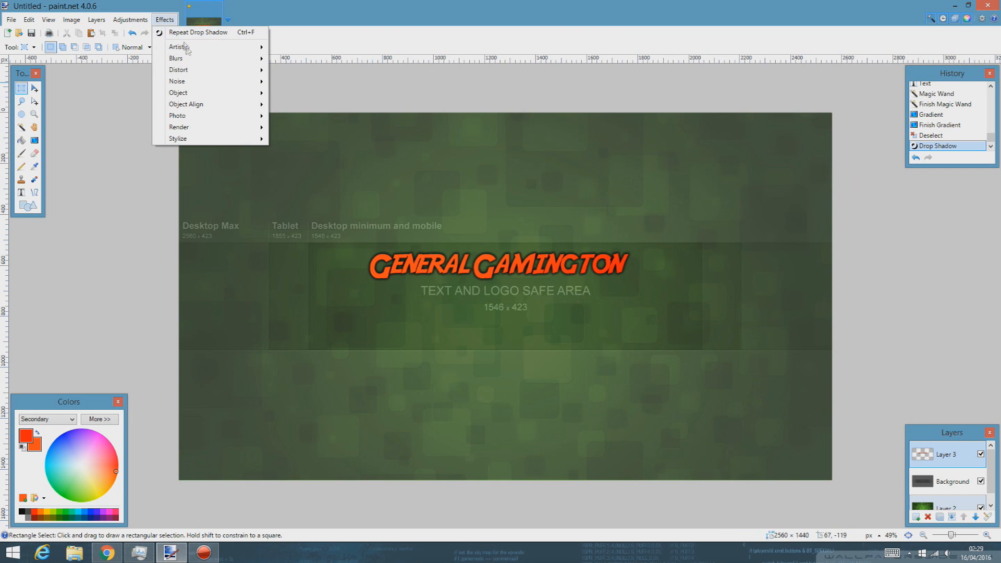
Step: Apply a Distort > Bulge of strength 14 to the title
mouse_move(192, 63)
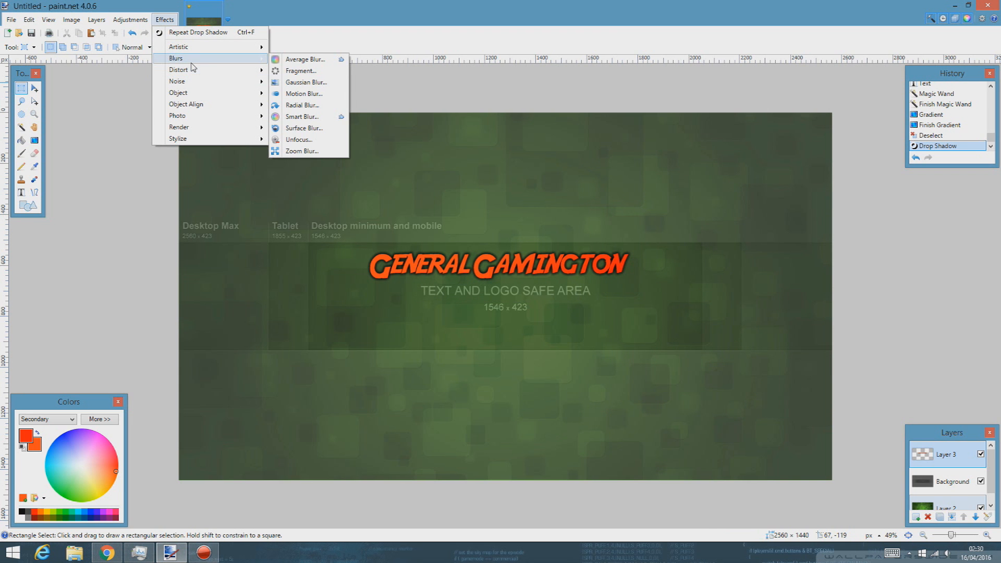
mouse_move(237, 69)
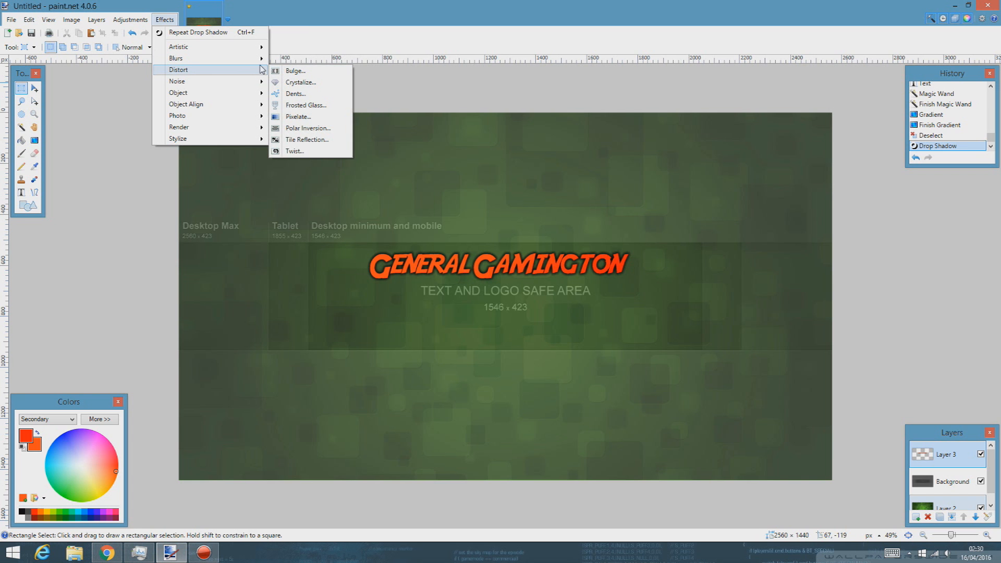
click(292, 70)
drag(479, 218, 829, 250)
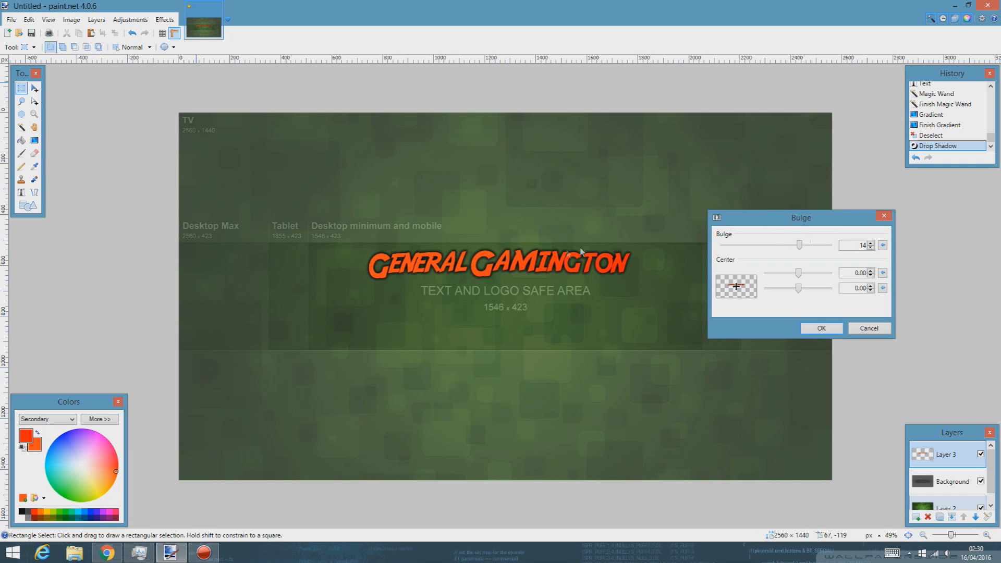
click(822, 328)
click(165, 20)
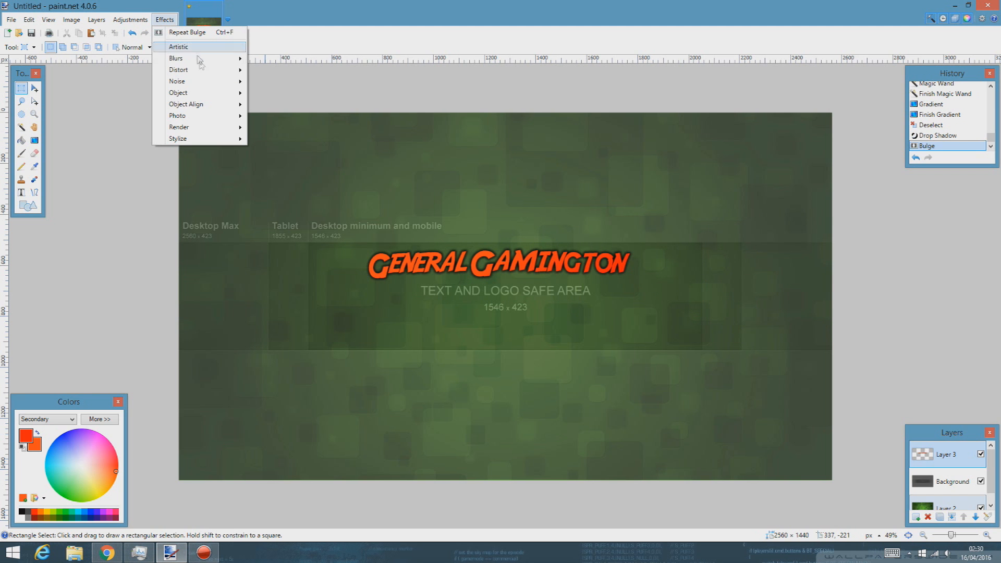
Step: Apply Crystalize to the title with cell size 2 and quality 5
mouse_move(197, 61)
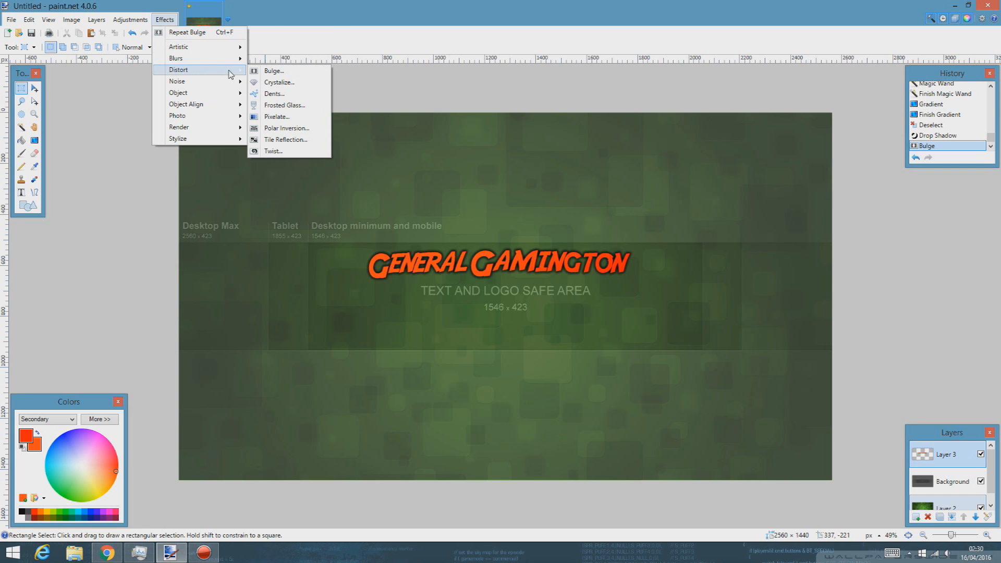
click(278, 82)
drag(470, 225, 740, 233)
drag(689, 253, 687, 253)
scroll(507, 281, up, 6)
scroll(552, 279, up, 2)
scroll(552, 280, down, 5)
scroll(552, 278, down, 6)
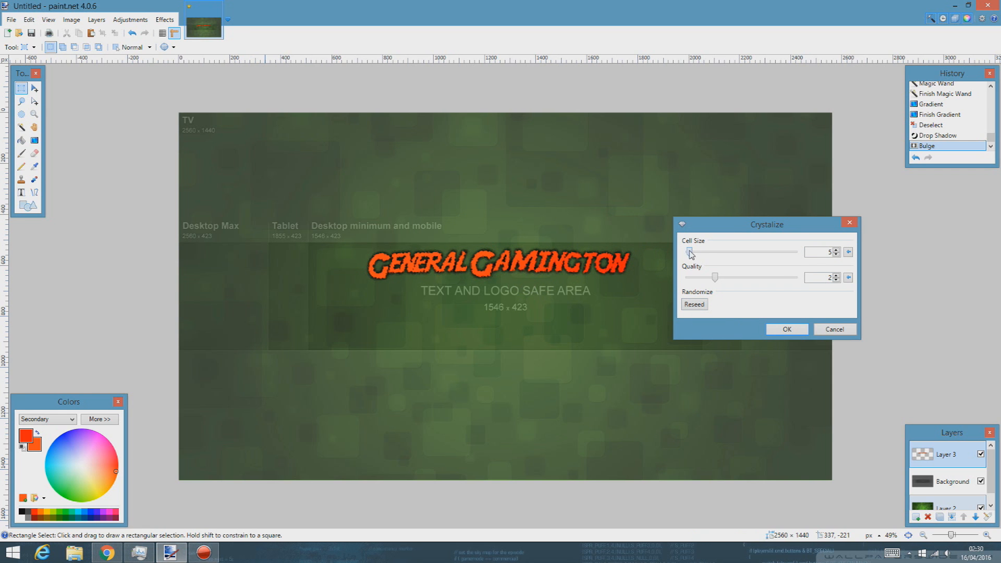
drag(690, 251, 689, 255)
click(786, 329)
scroll(476, 317, up, 4)
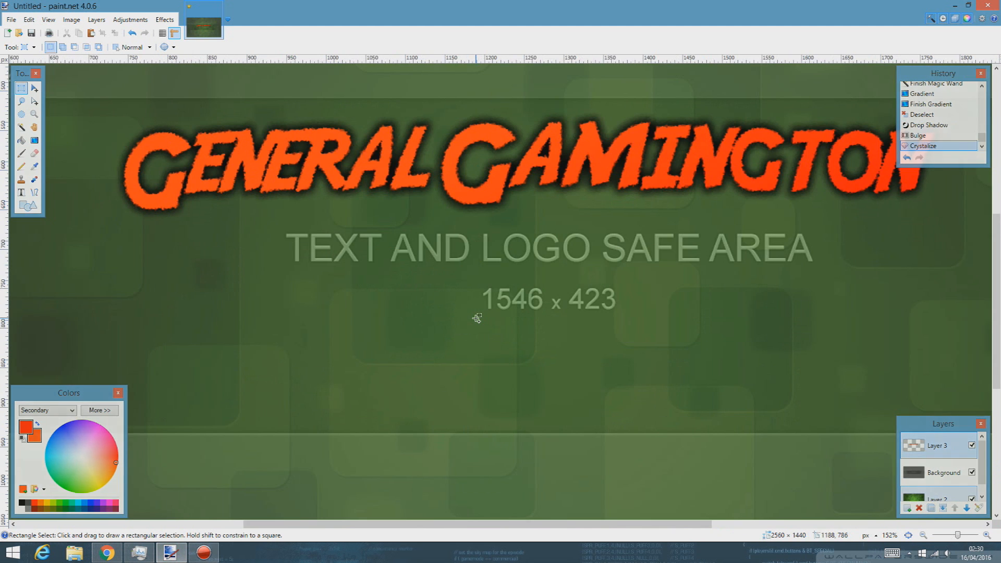
scroll(475, 317, up, 6)
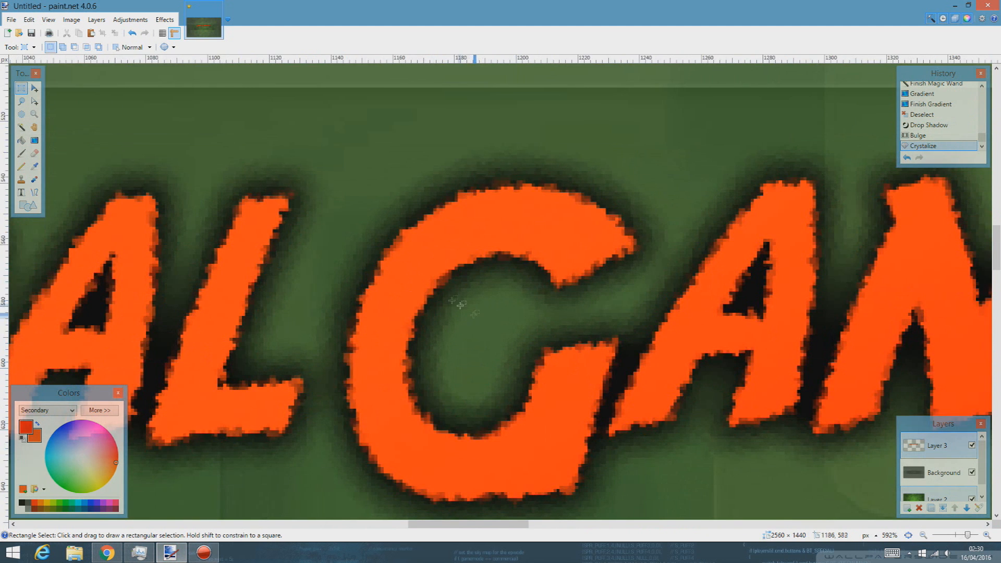
scroll(415, 313, down, 2)
scroll(416, 313, down, 10)
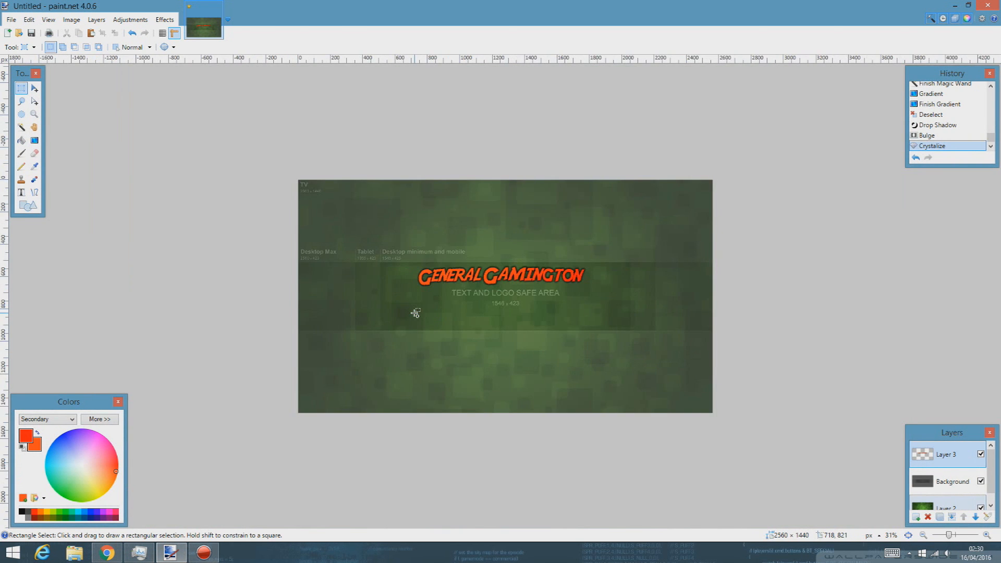
scroll(415, 313, up, 2)
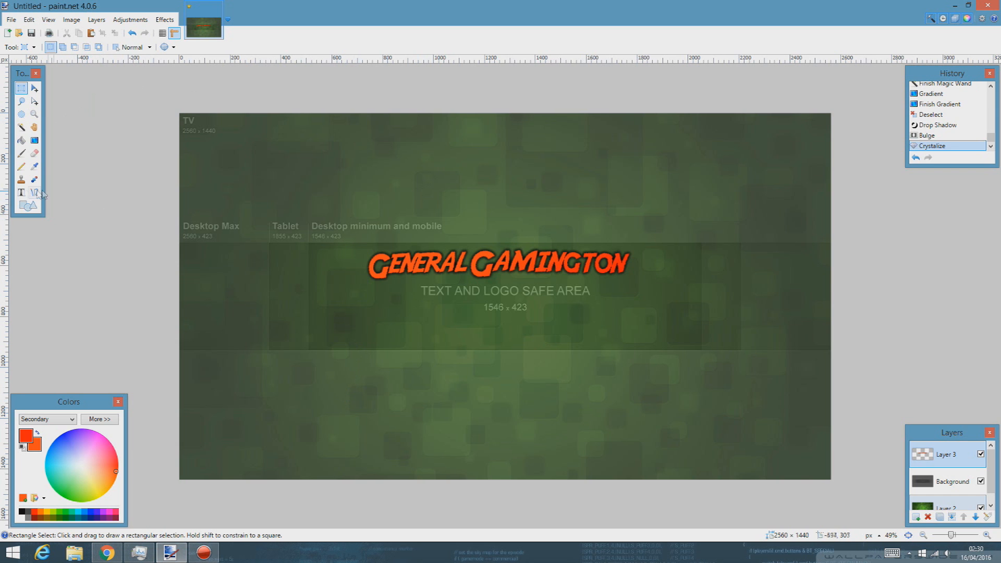
Step: Switch to the Text tool at size 24 and place an insertion point below the title
key(t)
click(155, 47)
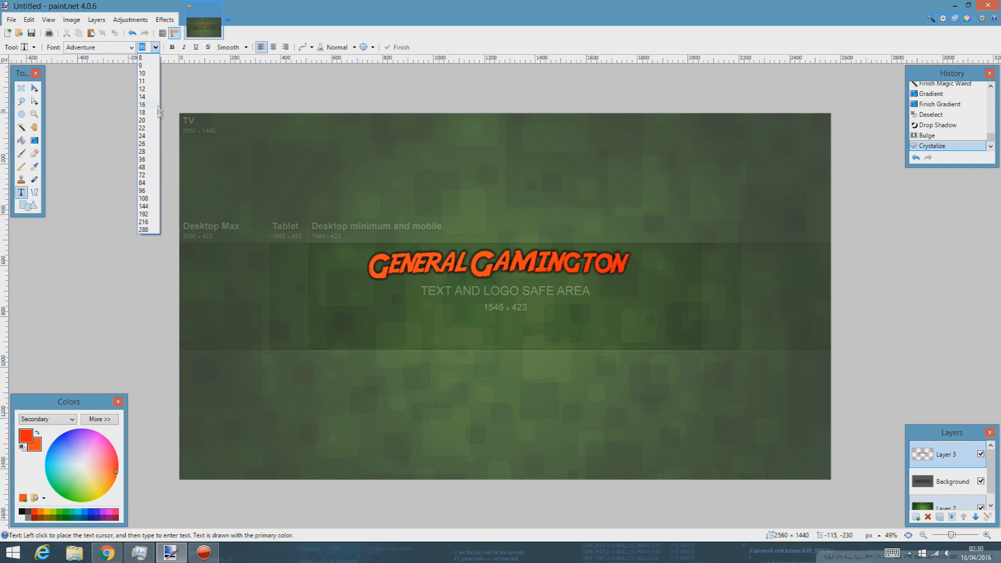
click(148, 140)
click(377, 334)
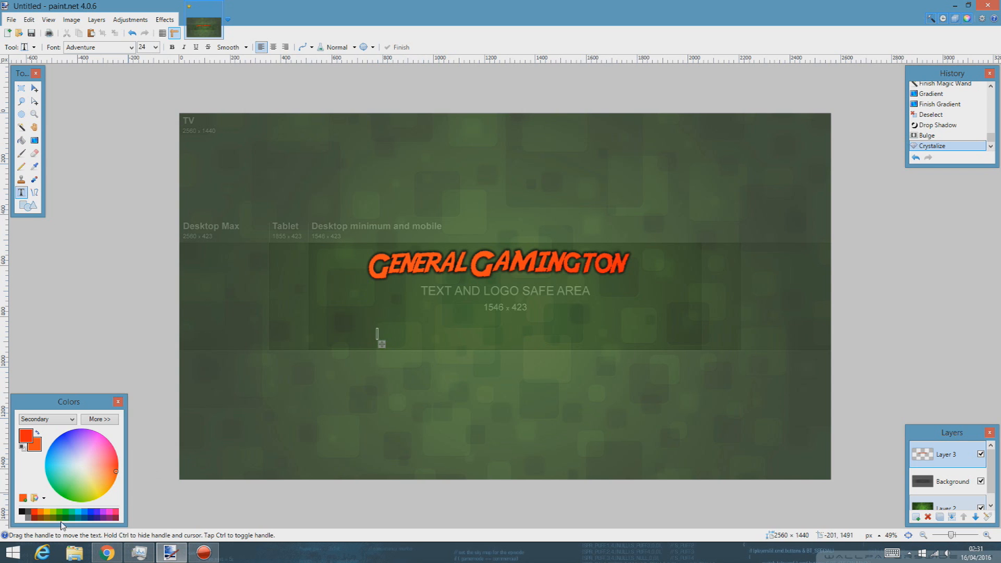
mouse_move(382, 344)
mouse_down()
mouse_move(394, 348)
mouse_move(379, 355)
mouse_up()
text(s)
key(BackSpace)
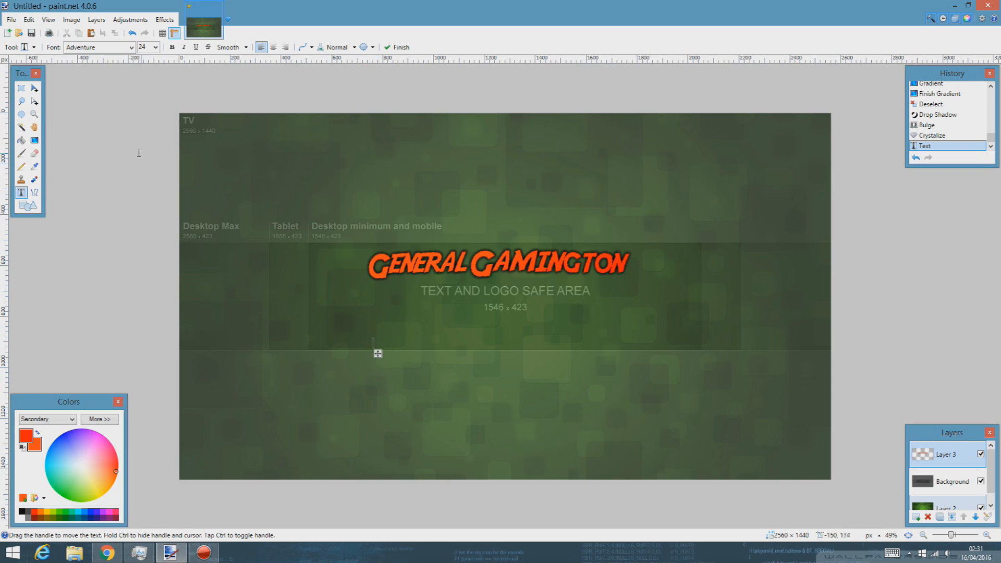
Step: On a new layer, type the subtitle listing playthroughs, let's plays and tutorials, centred under the title
key(ctrl+shift+n)
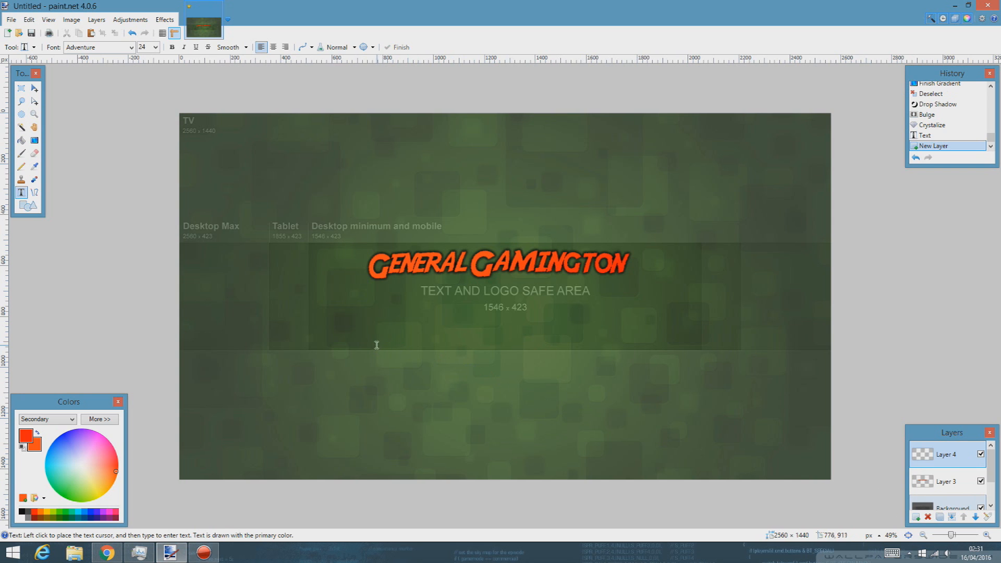
click(372, 344)
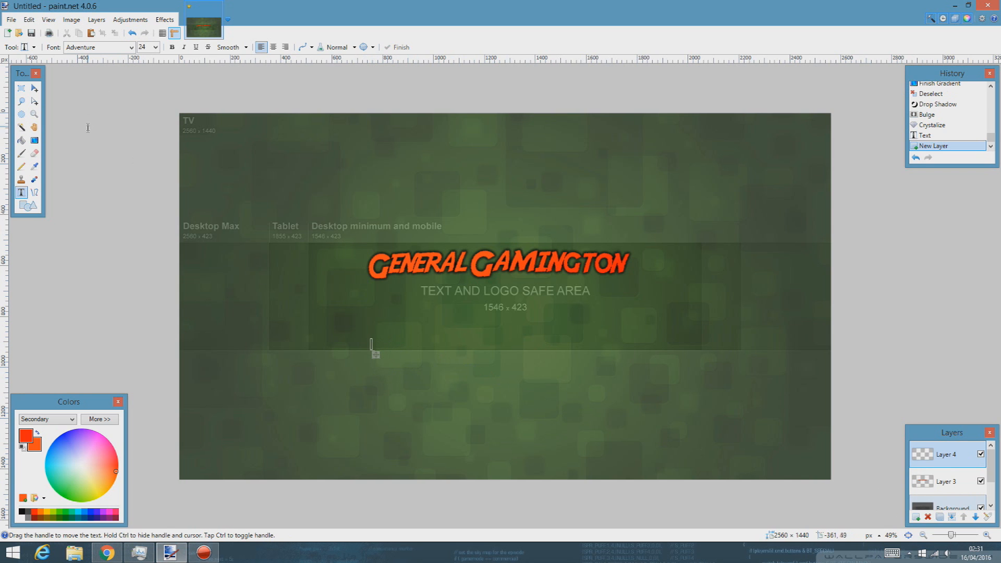
text(PLAYTHROUGH)
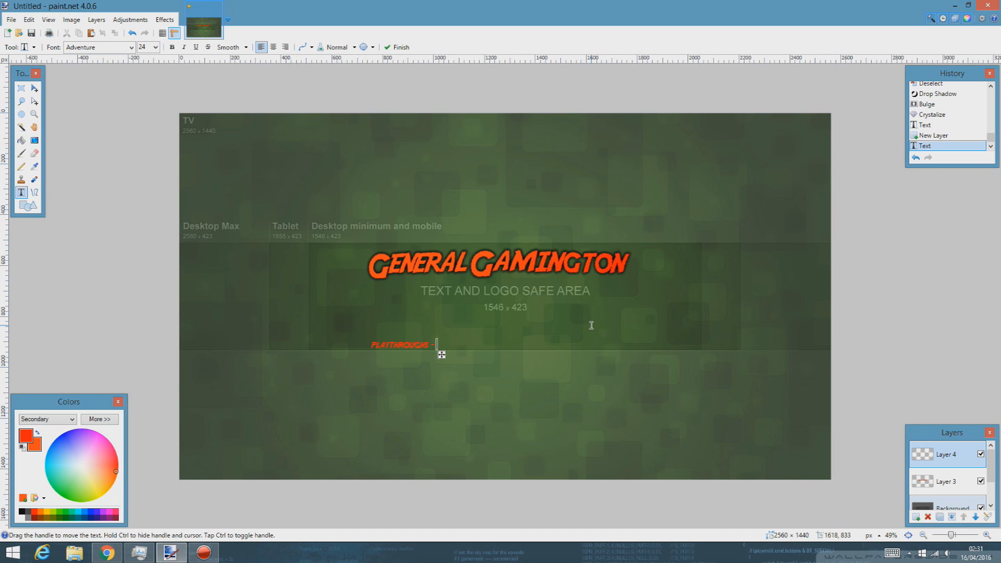
text( S - LET)
text('S PLAY - TOP)
text(ORI)
text(ALS)
text( - C)
text(m)
key(BackSpace)
key(BackSpace)
text(o-A)
key(BackSpace)
text(op)
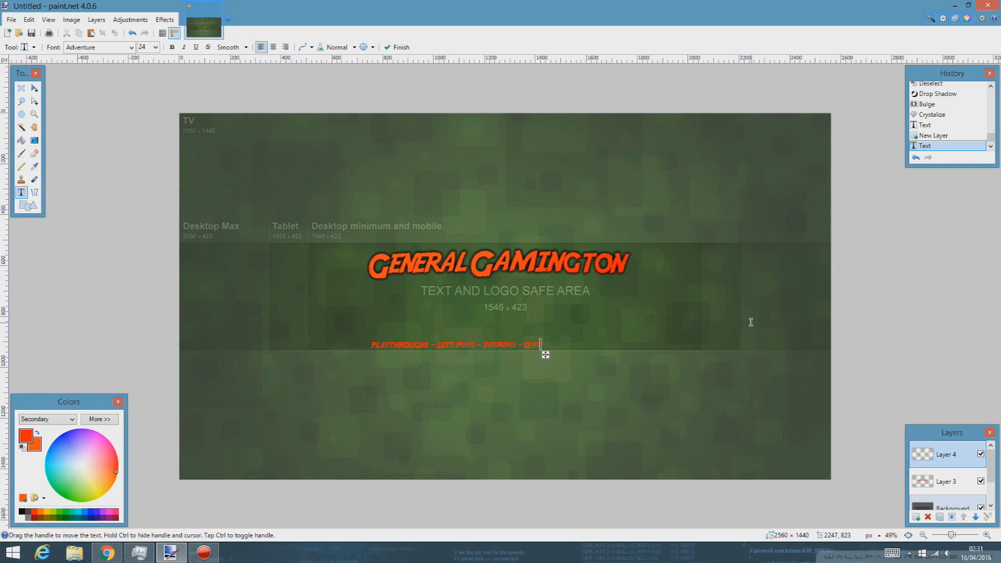
drag(545, 354, 591, 354)
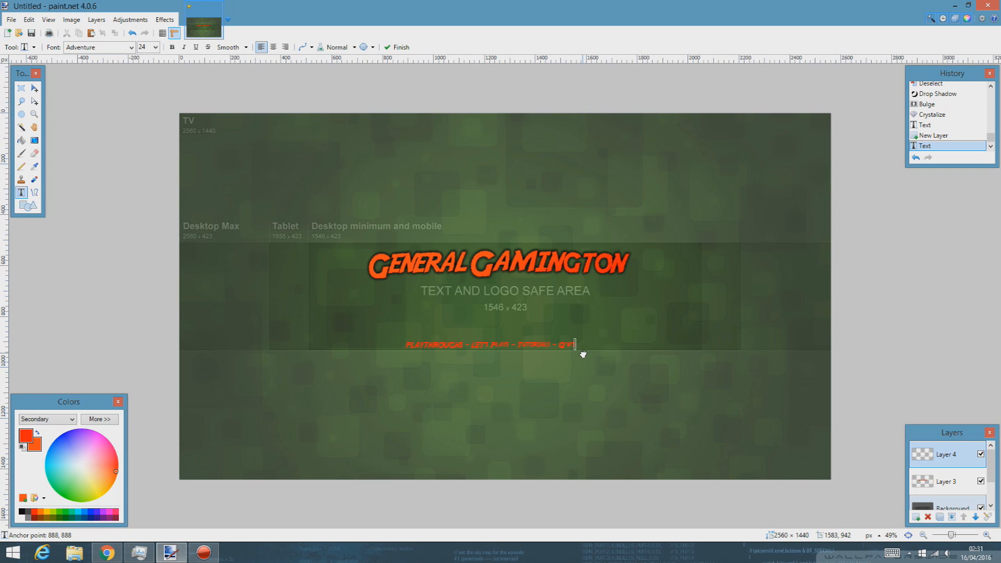
drag(583, 355, 583, 354)
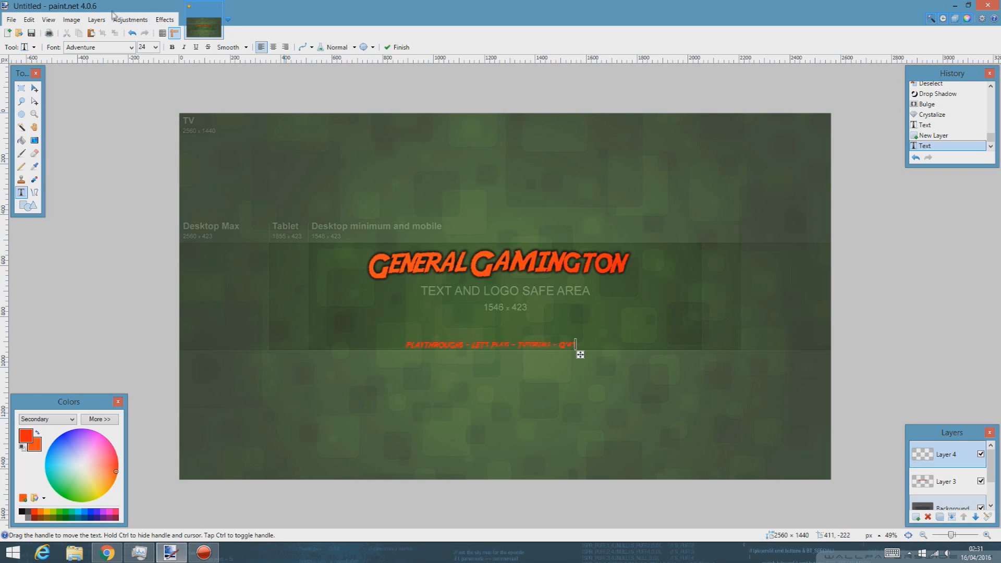
click(82, 22)
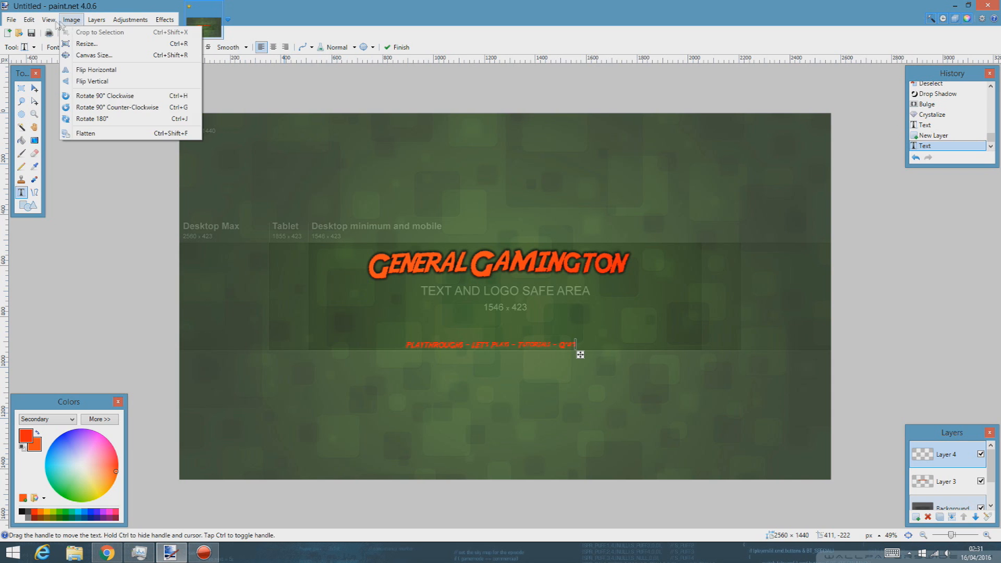
mouse_move(50, 24)
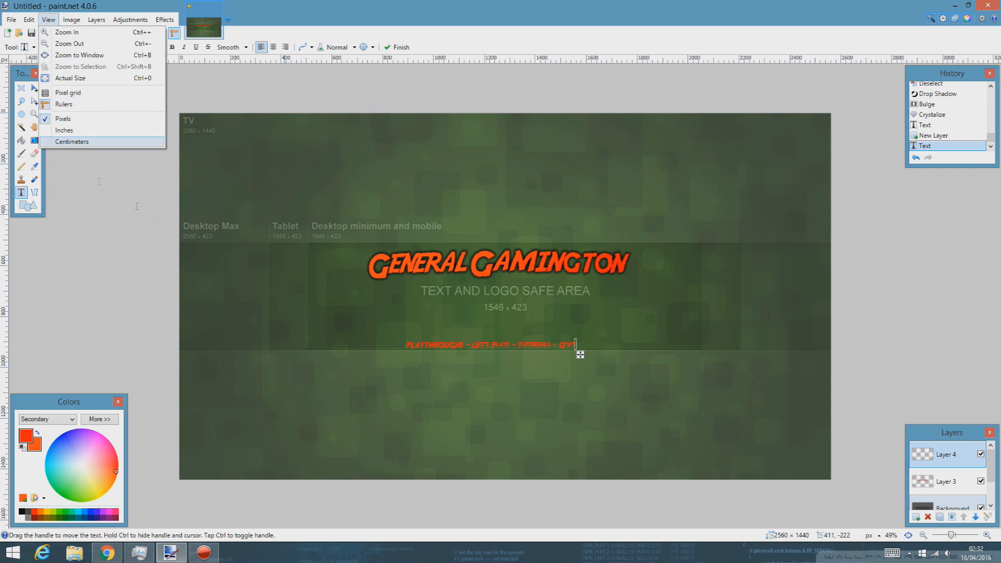
click(485, 57)
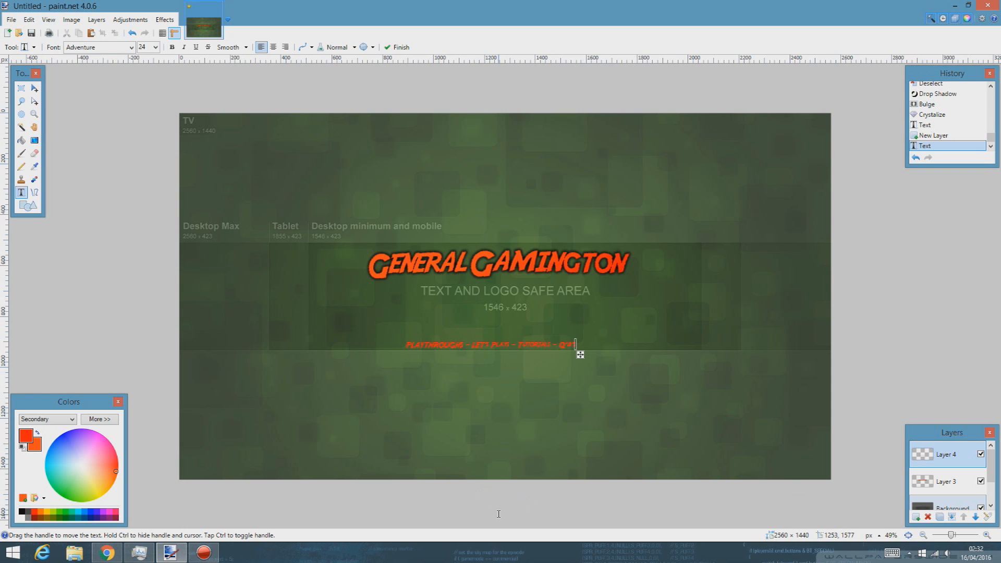
click(980, 508)
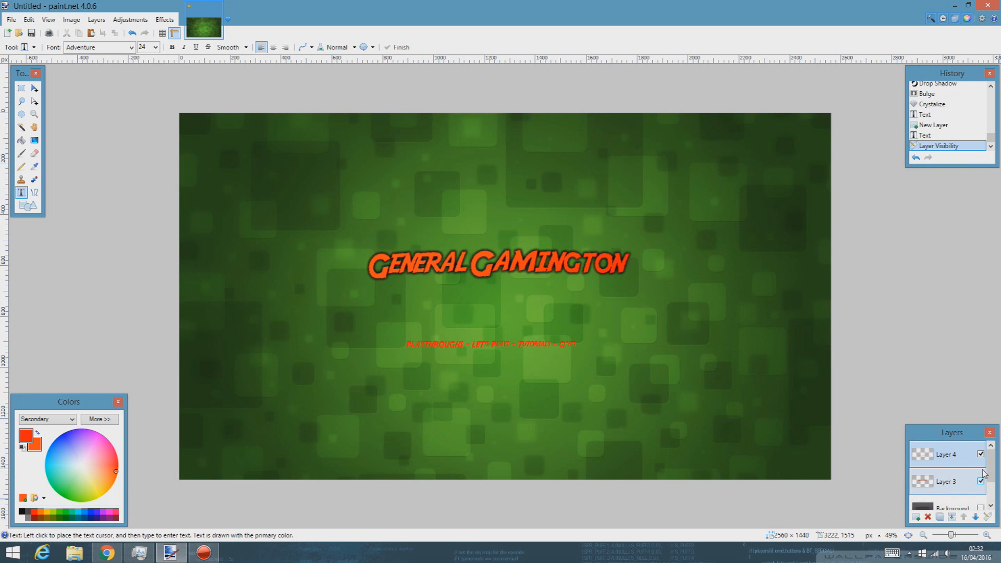
click(981, 480)
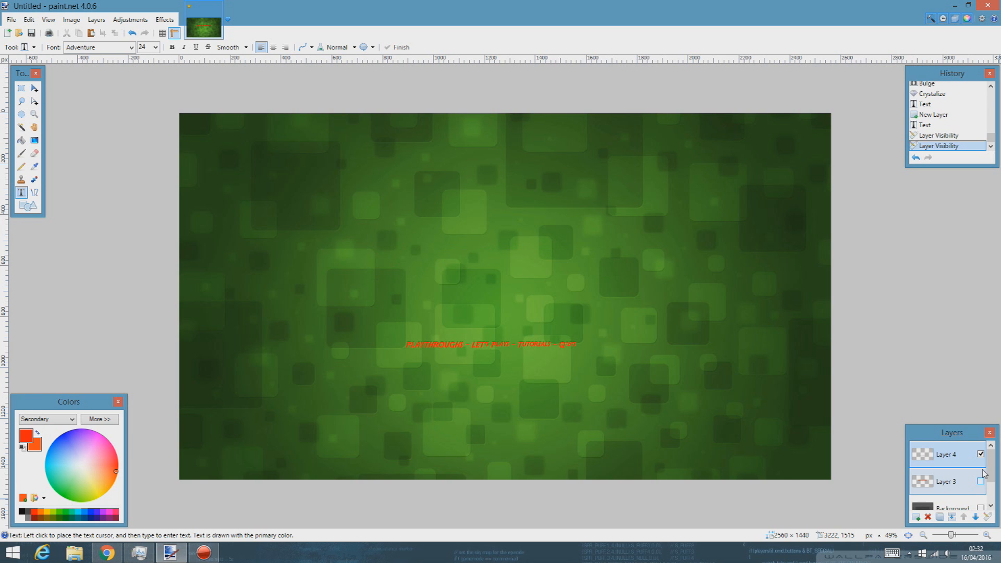
click(981, 481)
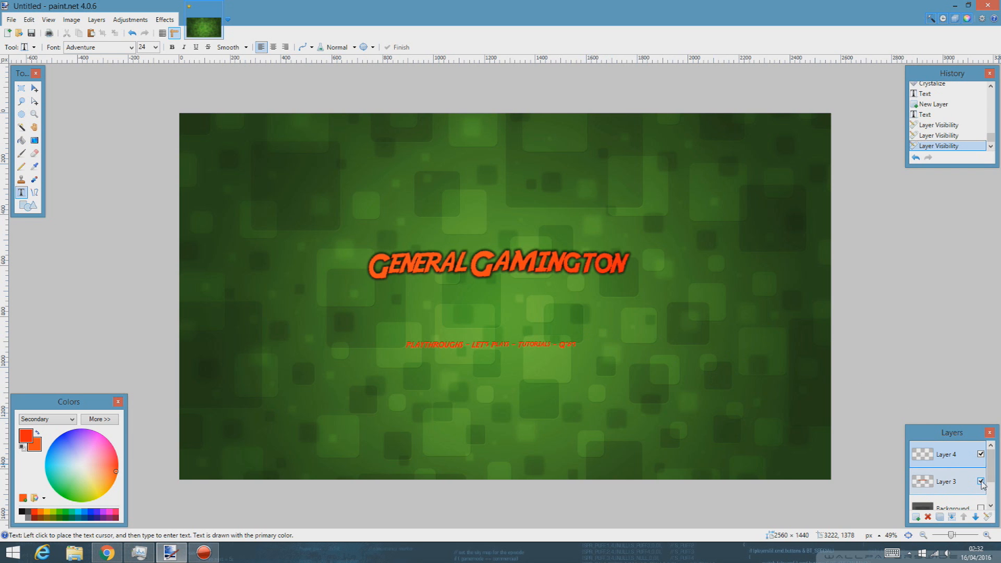
scroll(984, 492, down, 1)
click(980, 470)
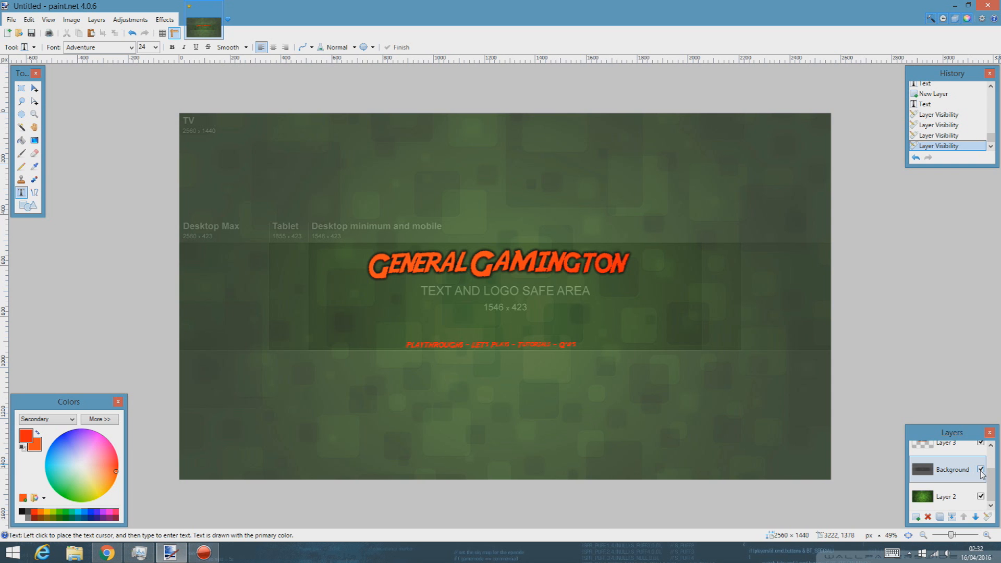
click(107, 552)
Step: Replace the Google Images search with 'controller' and run it
scroll(283, 57, up, 4)
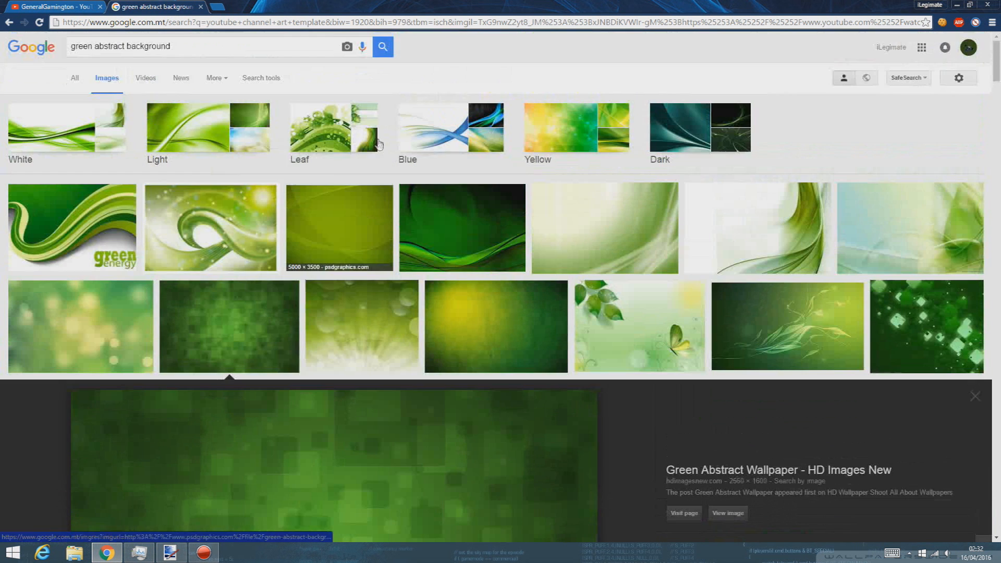
triple_click(281, 49)
text(controller)
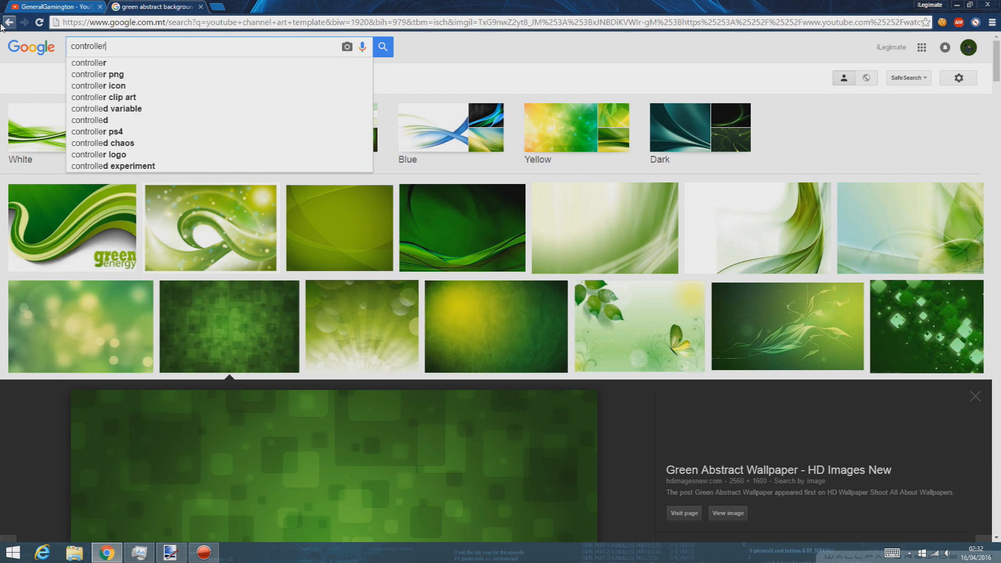
key(Return)
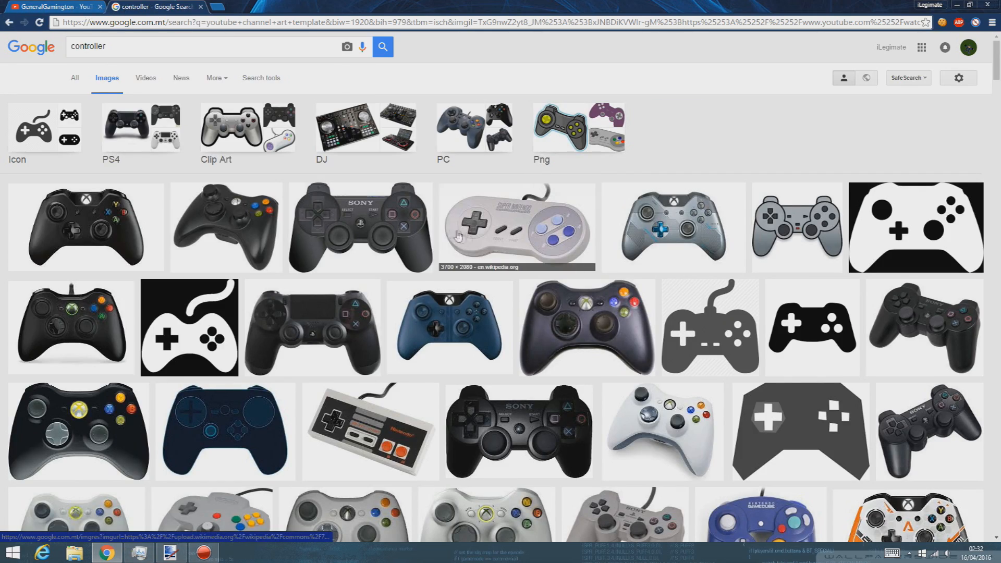
scroll(561, 384, down, 3)
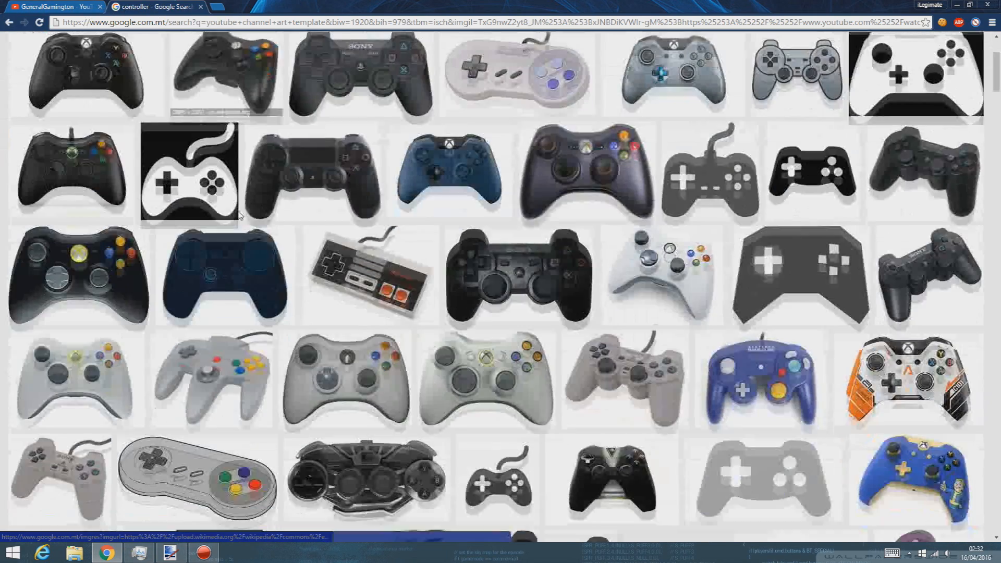
scroll(560, 385, up, 3)
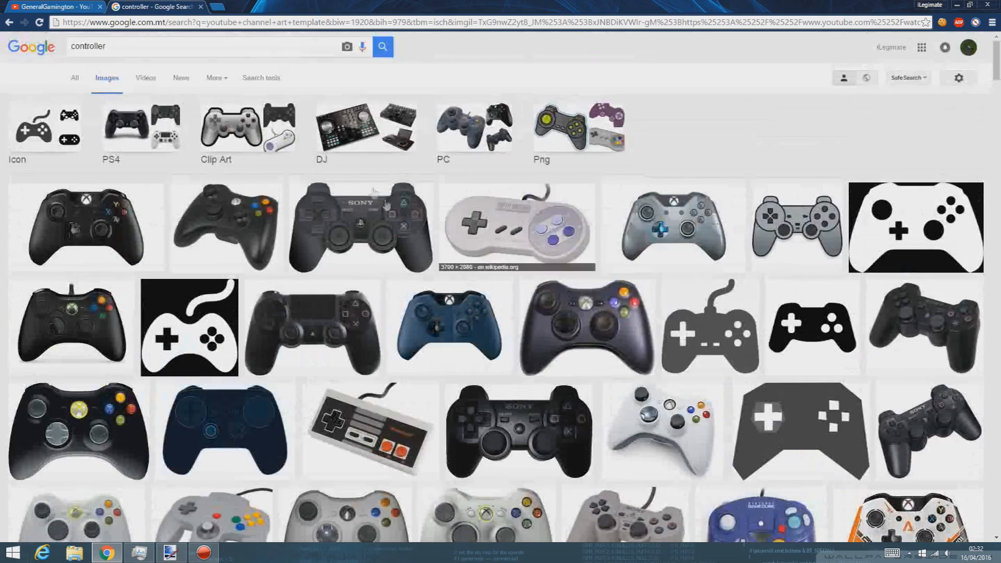
Step: Search 'clipart controller', copy the black controller clip art, and return to paint.net
click(74, 46)
text(clipart)
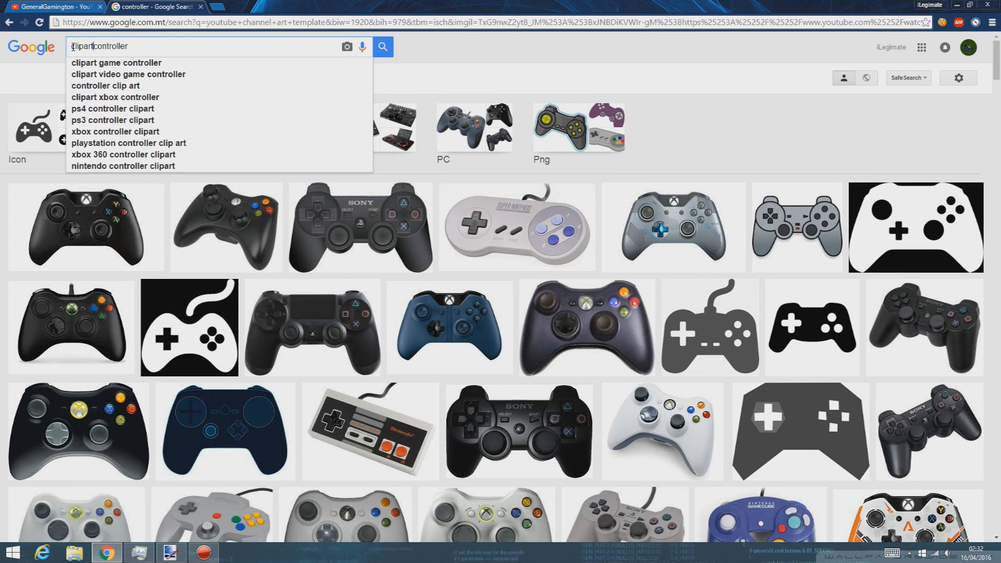
key(Return)
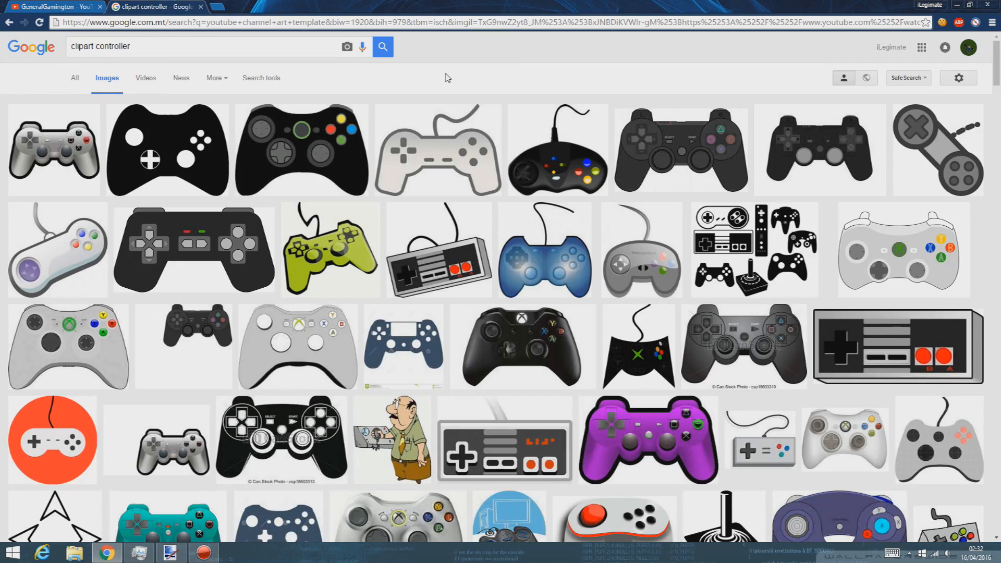
click(347, 265)
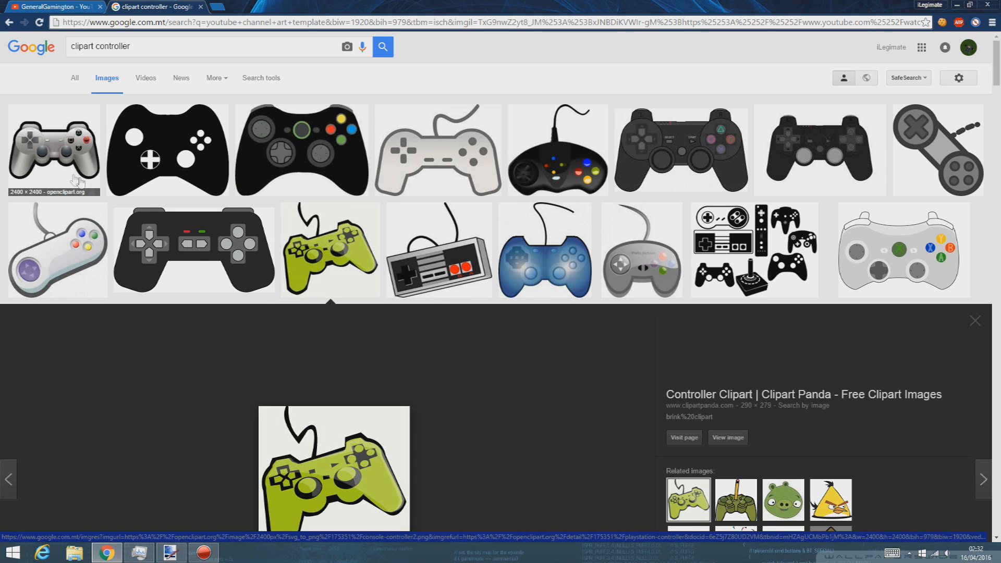
click(819, 156)
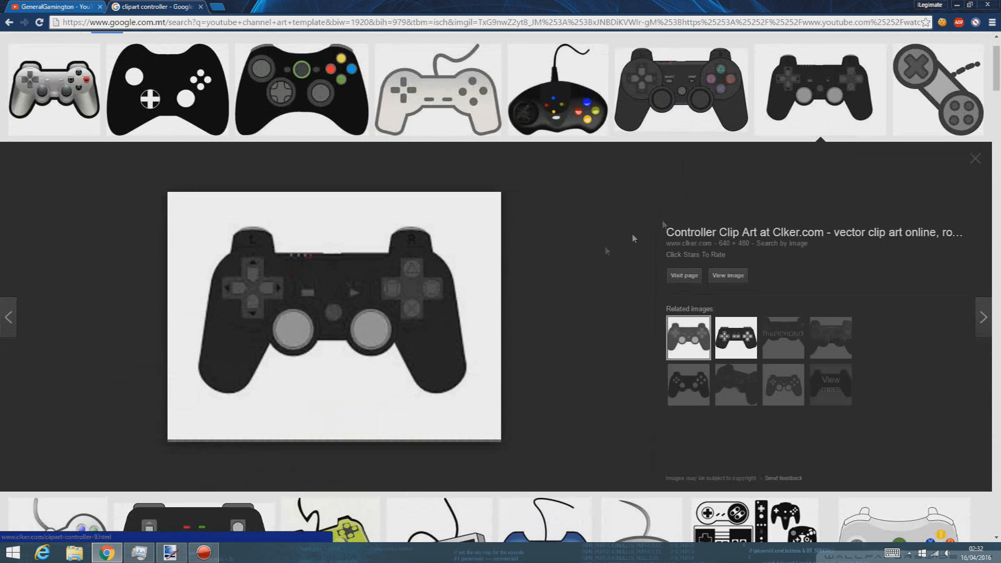
right_click(464, 280)
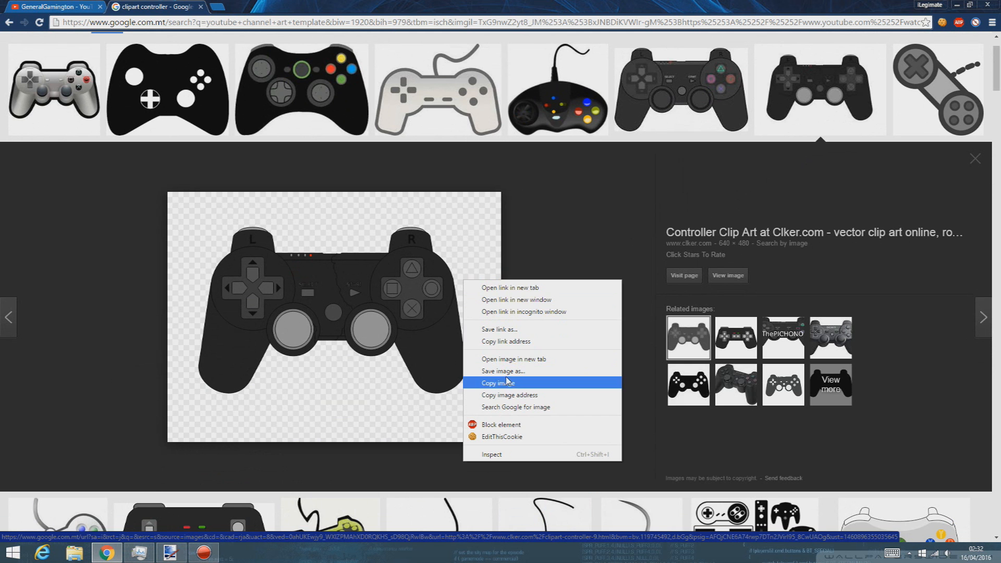
click(505, 384)
click(172, 554)
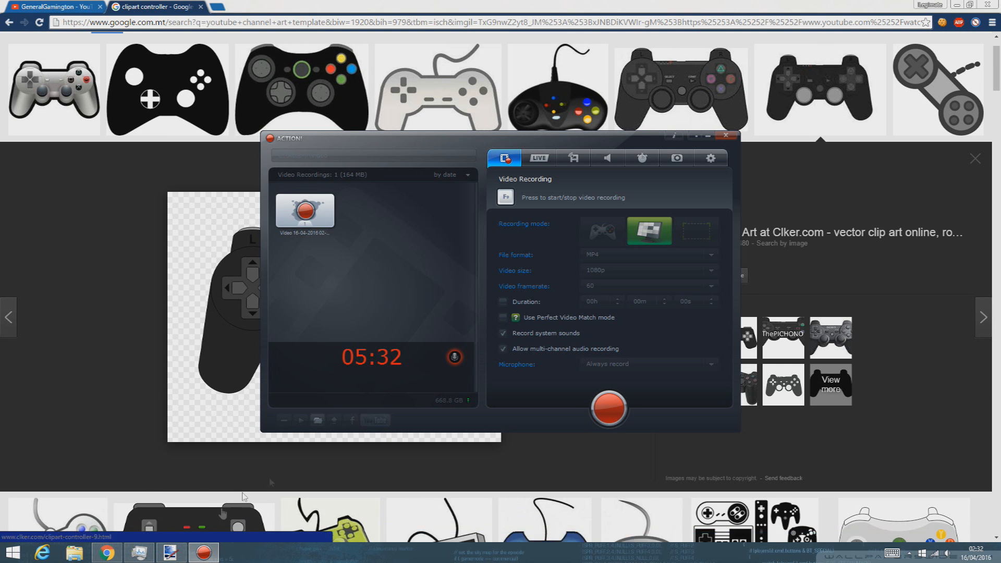
click(172, 554)
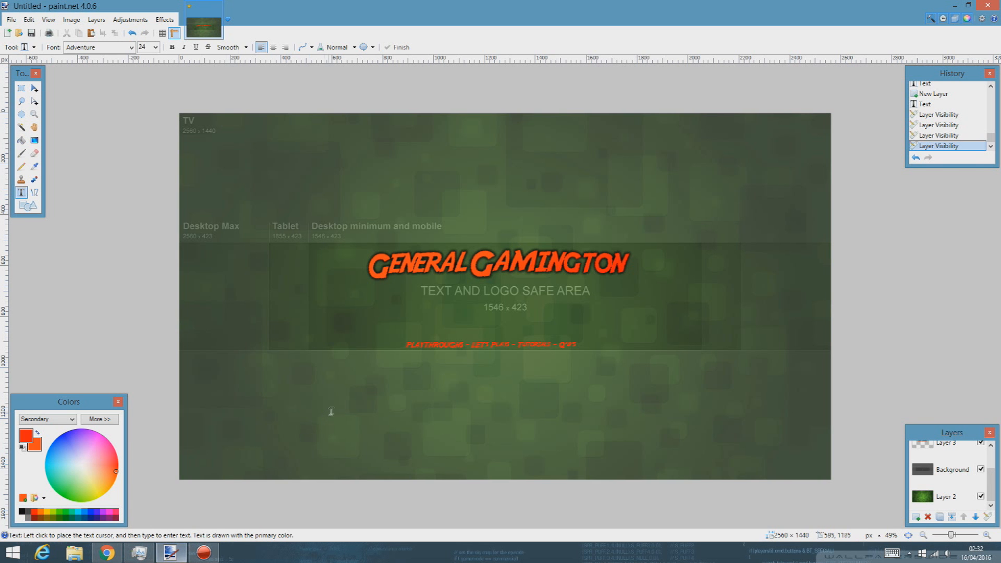
Step: Paste the controller clip art, move and shrink it, and paste a second copy
key(ctrl+v)
drag(360, 185, 534, 265)
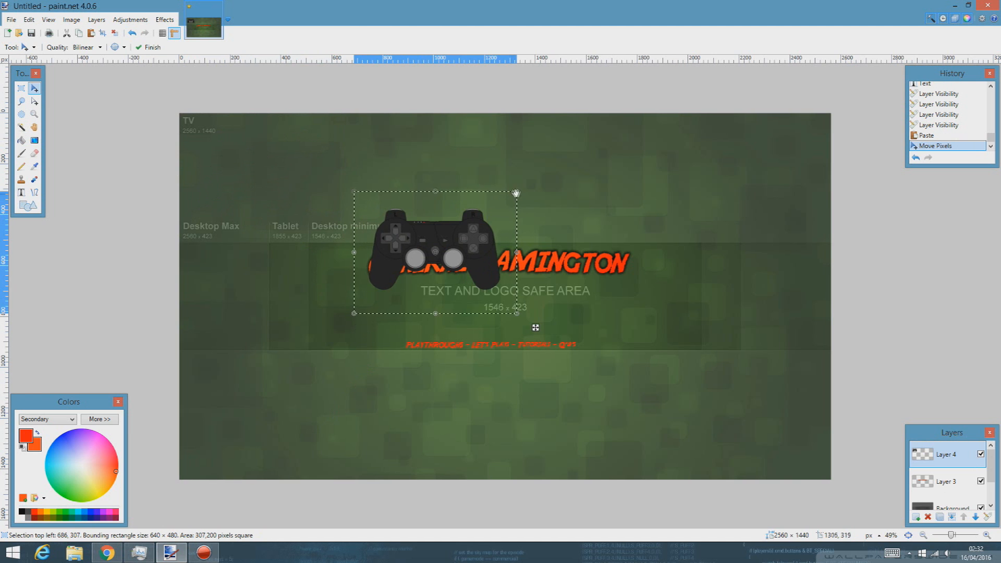
drag(502, 202, 360, 288)
key(ctrl+c)
key(ctrl+v)
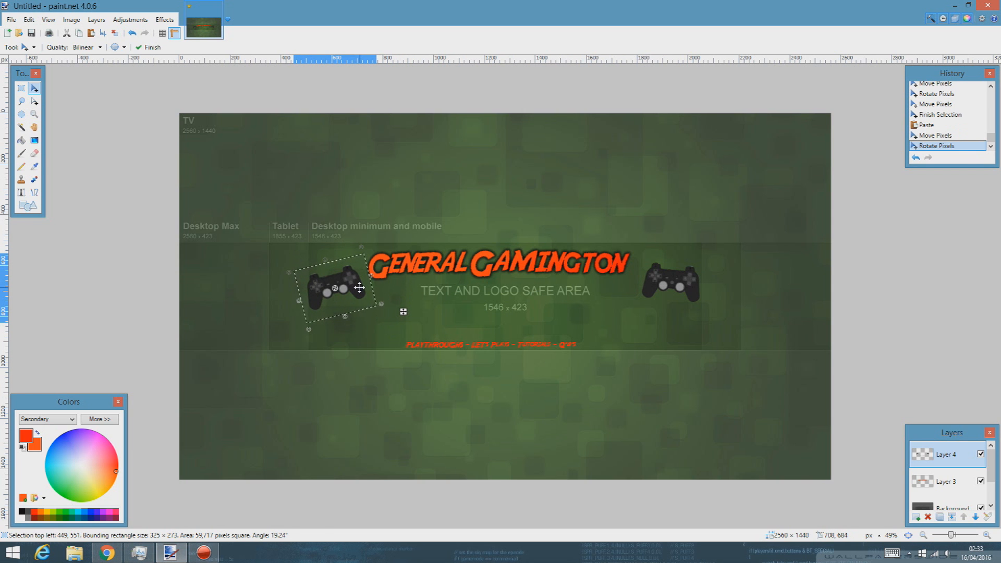
Step: Delete the trial controller, undo back to before the paste, and select the whole canvas
key(Delete)
key(ctrl+z)
key(ctrl+z)
key(ctrl+z)
key(ctrl+z)
key(ctrl+z)
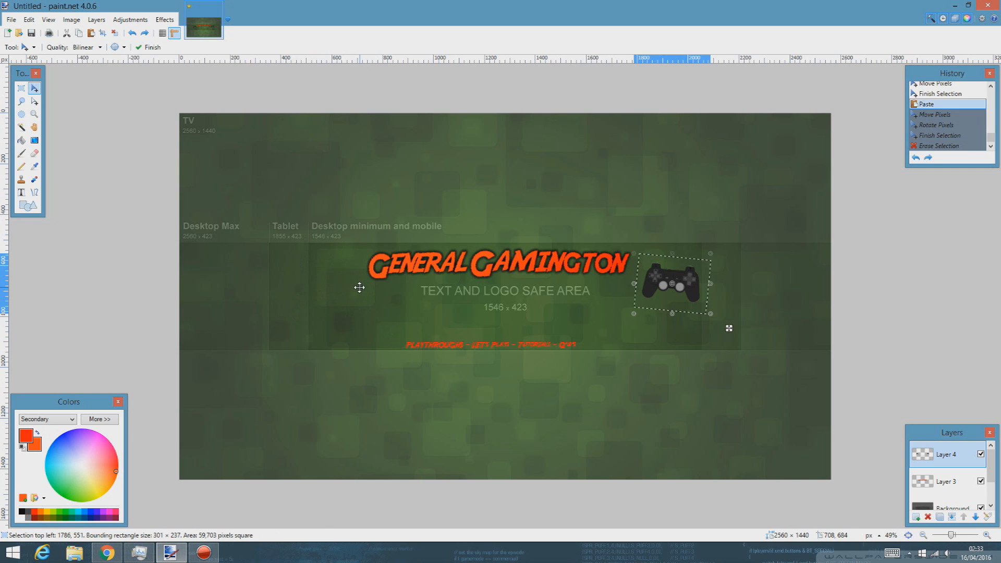
key(ctrl+z)
key(ctrl+z)
key(ctrl+z)
key(ctrl+z)
key(ctrl+z)
key(ctrl+z)
key(ctrl+z)
key(ctrl+z)
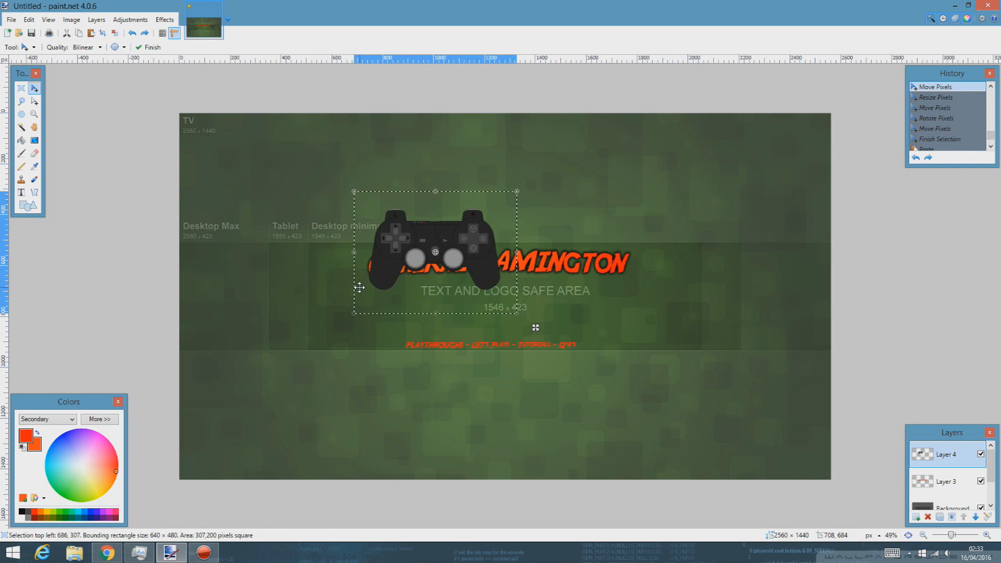
key(ctrl+a)
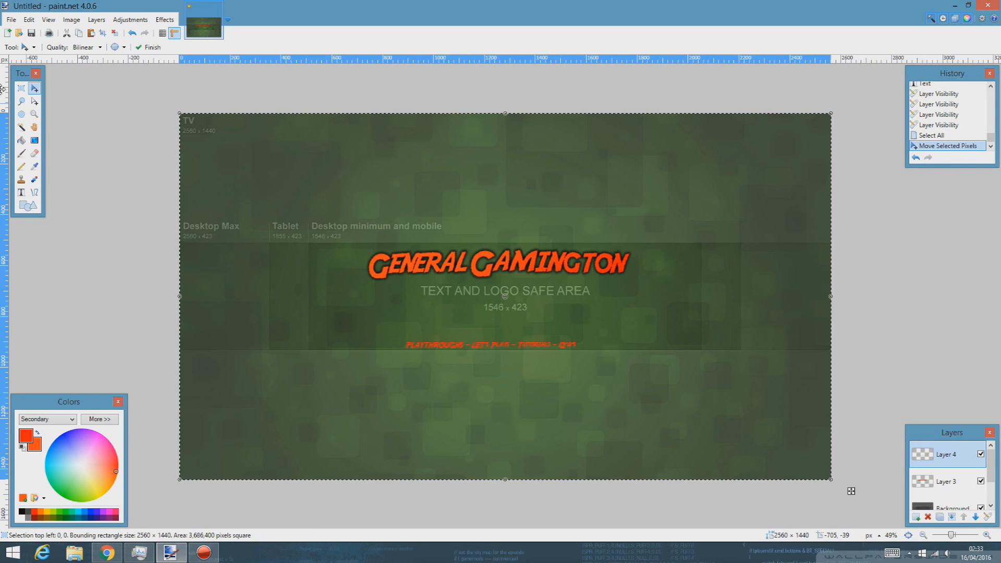
Step: Make and clear a rectangular selection across the banner, then start File > Save As
click(21, 88)
key(ctrl+d)
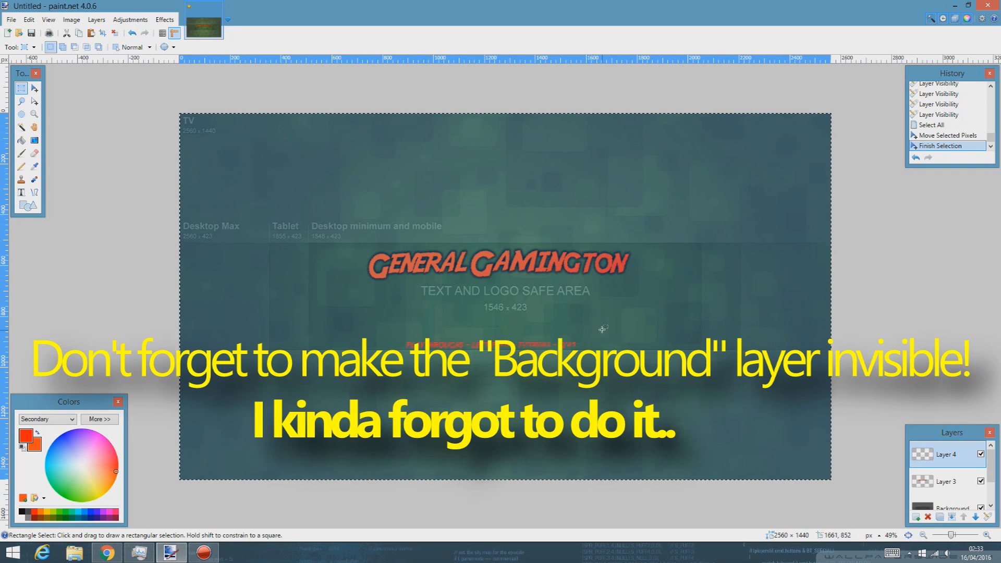
drag(707, 318, 178, 294)
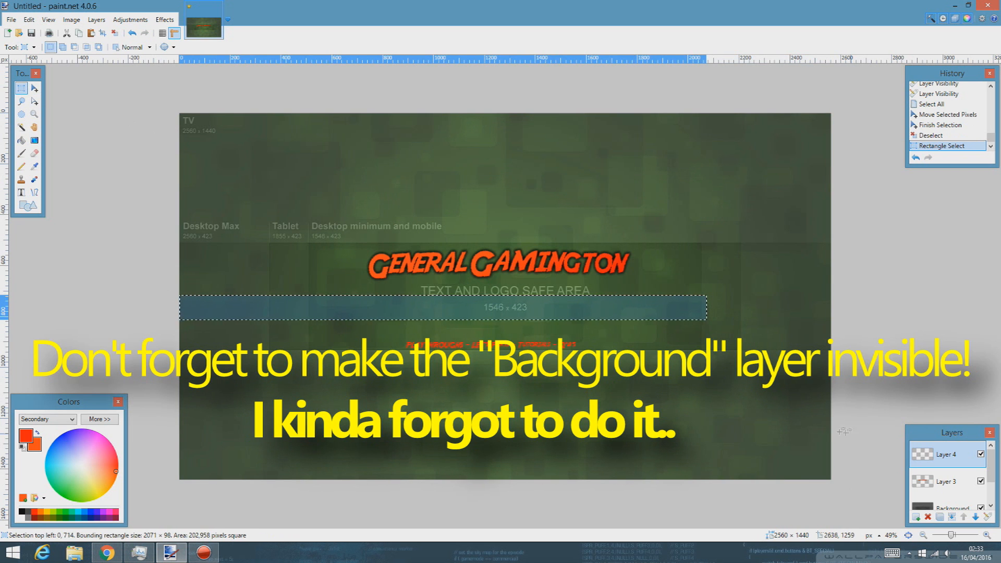
click(721, 398)
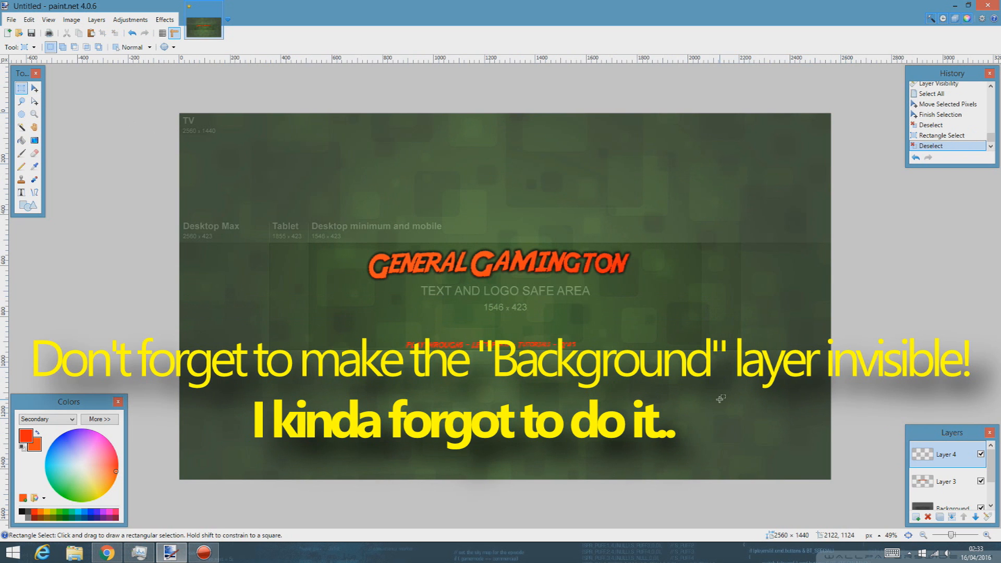
click(10, 19)
click(45, 108)
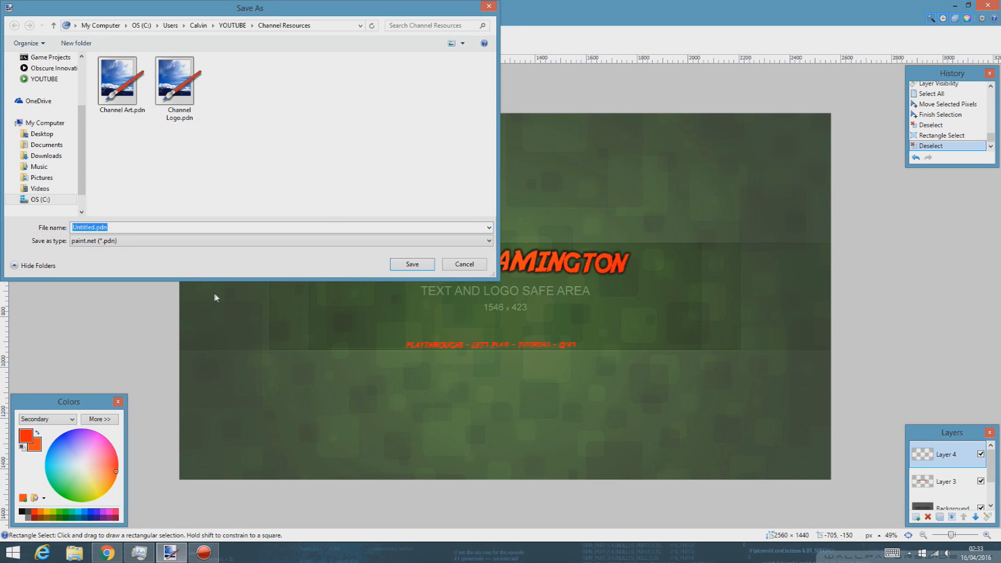
Step: Set the save type to PNG (*.png) and clear the file name, then return to the browser
text(djahjs)
click(110, 244)
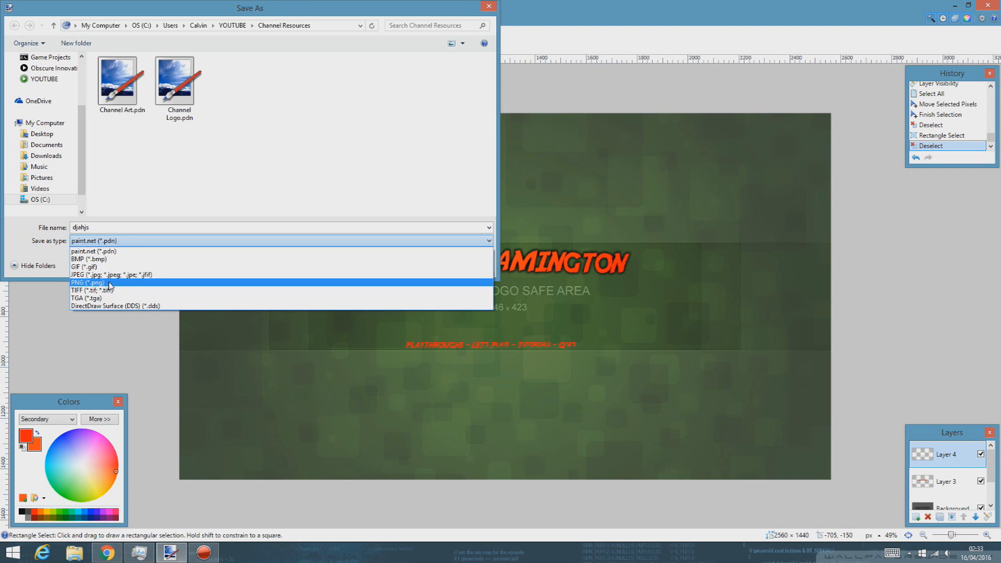
click(109, 283)
double_click(117, 227)
key(BackSpace)
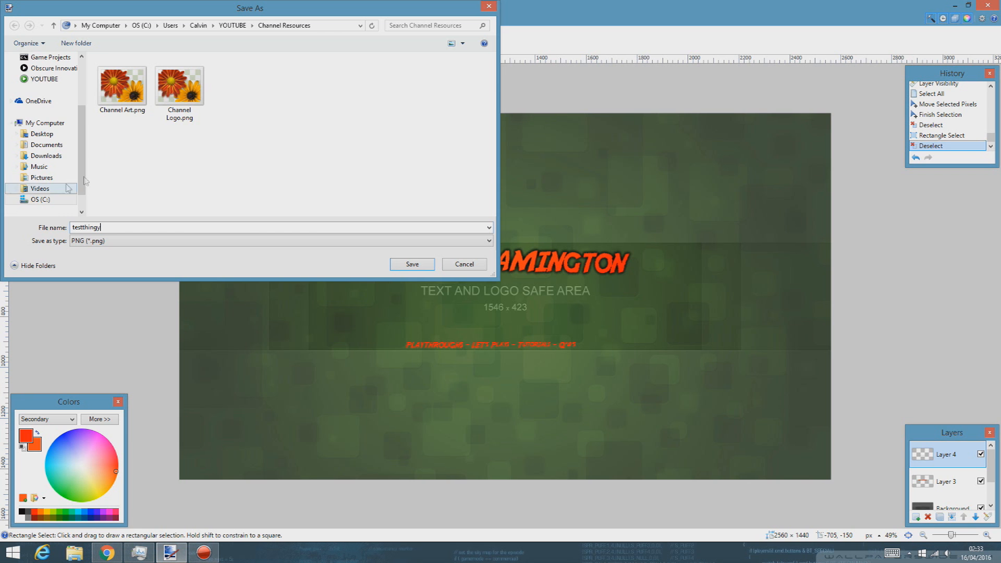
click(106, 552)
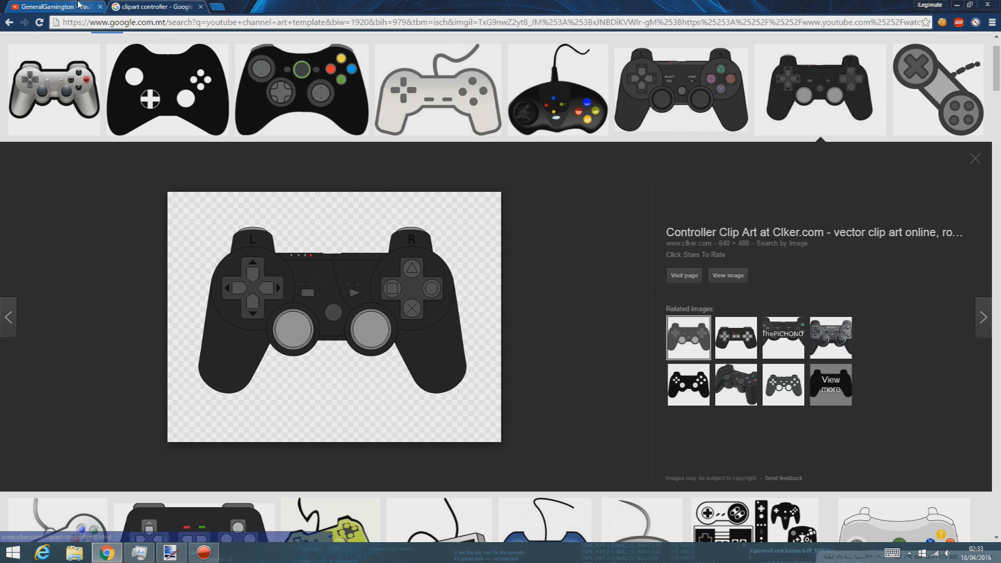
Step: Open YouTube's Edit channel art dialog from the banner, close the stray help tab, then dismiss the dialog
click(79, 5)
click(876, 88)
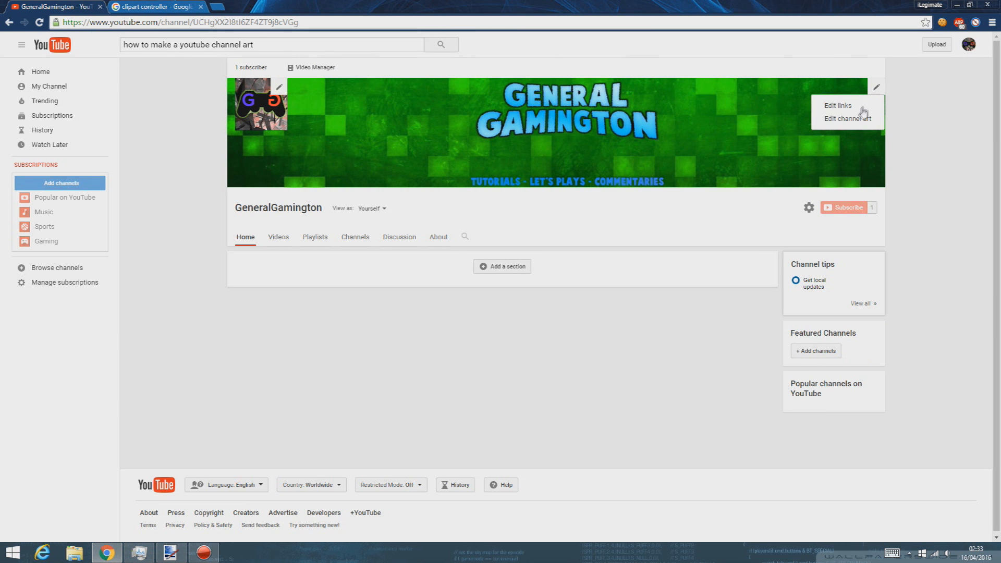
click(847, 119)
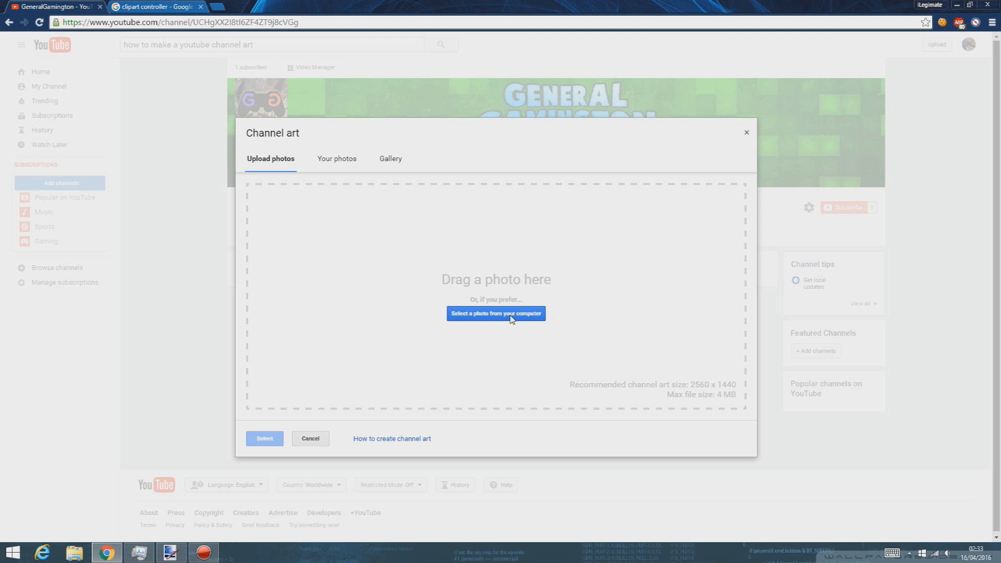
key(F1)
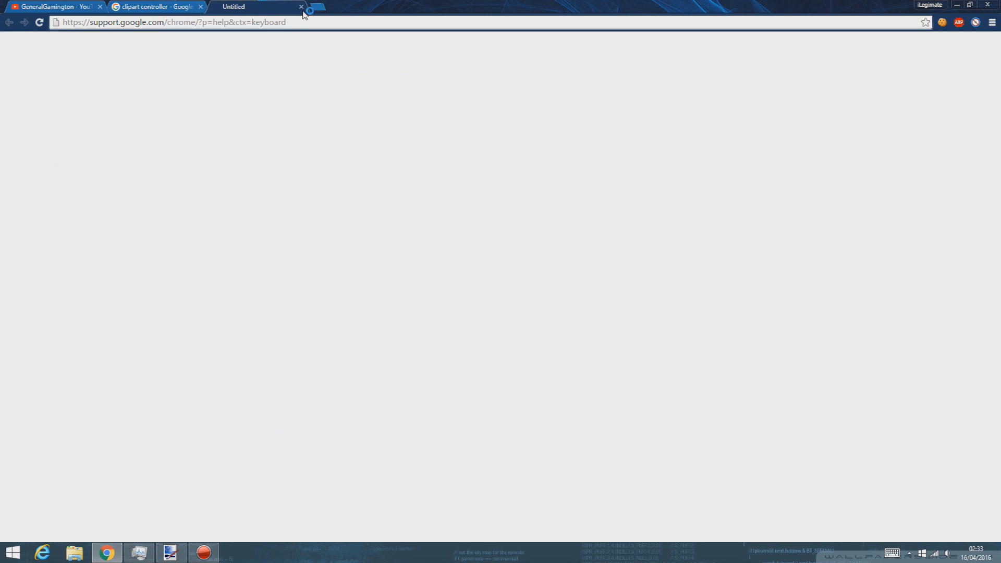
click(301, 7)
click(746, 134)
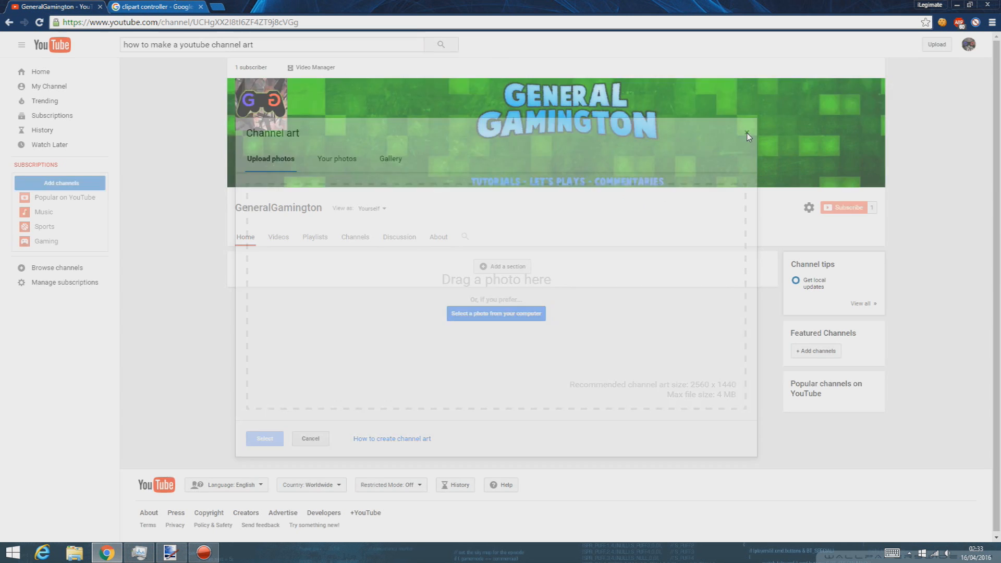